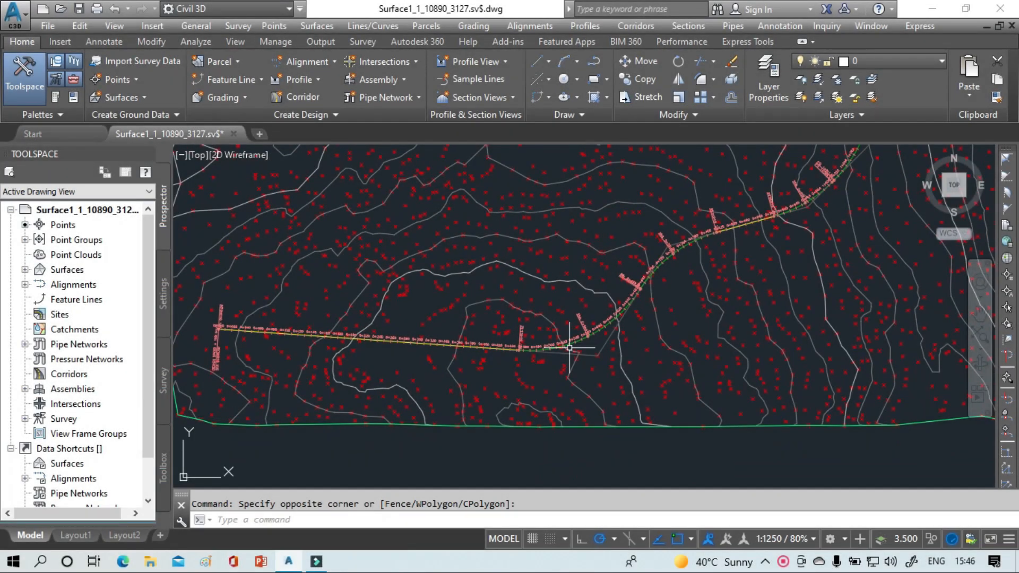
- Examine the station and curve point labels along the North Avenue alignment, from its first curve to beyond station 1+000
scroll(564, 353, "up", 3)
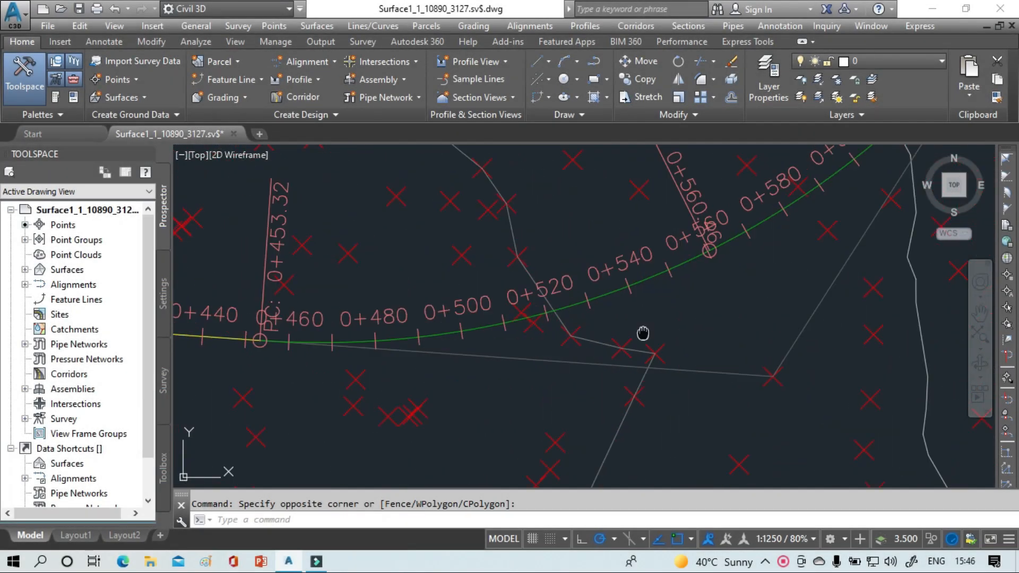
middle_click_drag(642, 332, 577, 405)
scroll(491, 423, "down", 6)
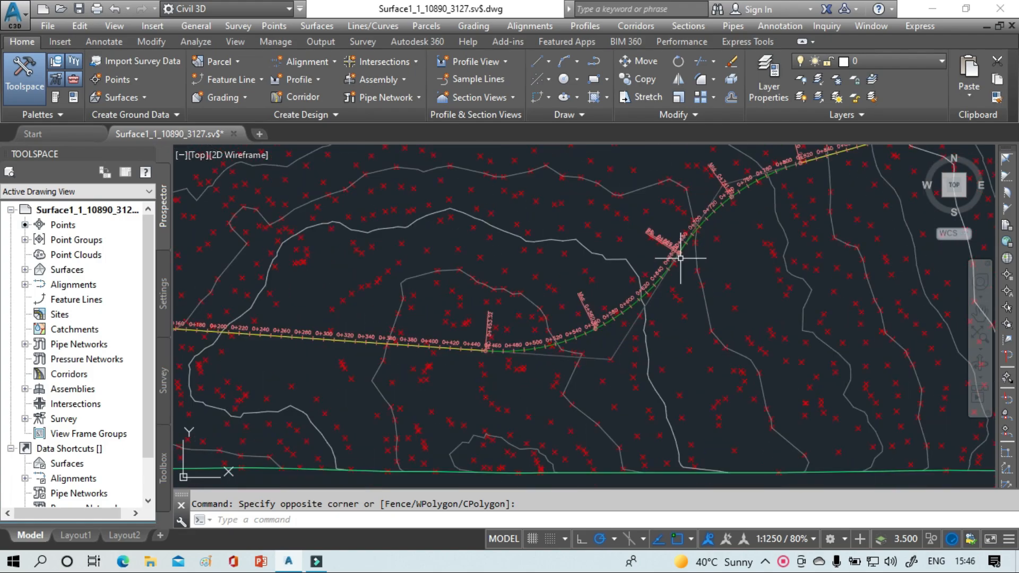
mouse_move(680, 258)
middle_mouse_down()
mouse_move(564, 359)
mouse_move(381, 437)
middle_mouse_up()
scroll(488, 416, "up", 5)
scroll(608, 341, "up", 3)
scroll(589, 348, "down", 2)
middle_click_drag(589, 348, 348, 427)
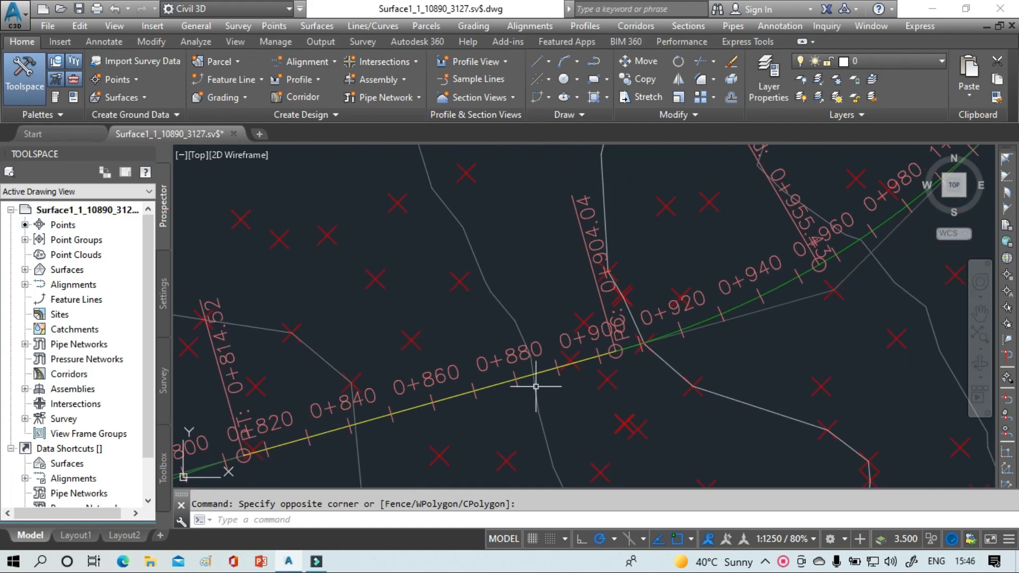
middle_click_drag(732, 302, 569, 357)
middle_click_drag(680, 320, 473, 412)
middle_click_drag(663, 249, 579, 329)
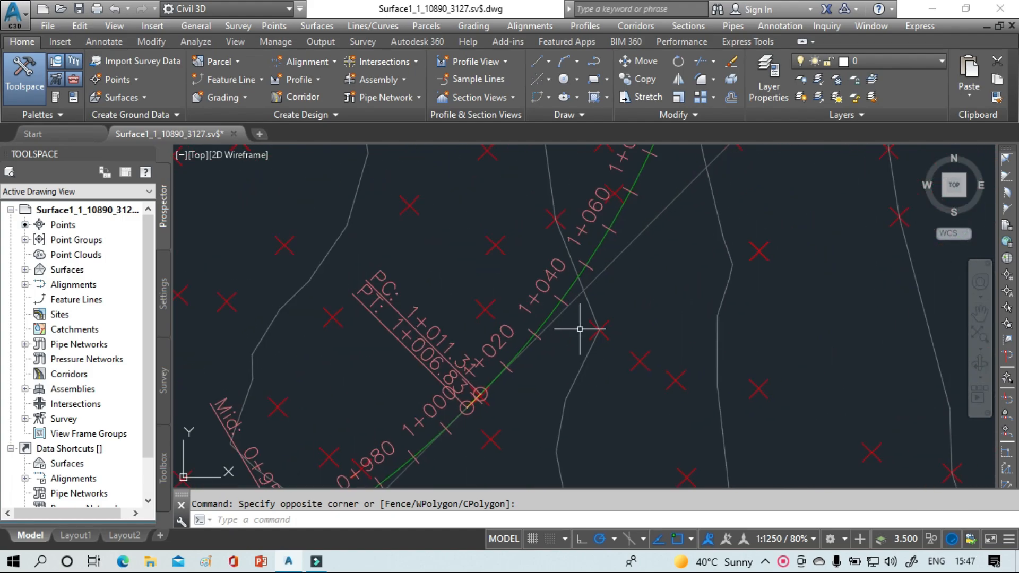
- Inspect the end point and last point-of-tangency labels at the northern end of the North Avenue alignment
scroll(580, 329, "down", 6)
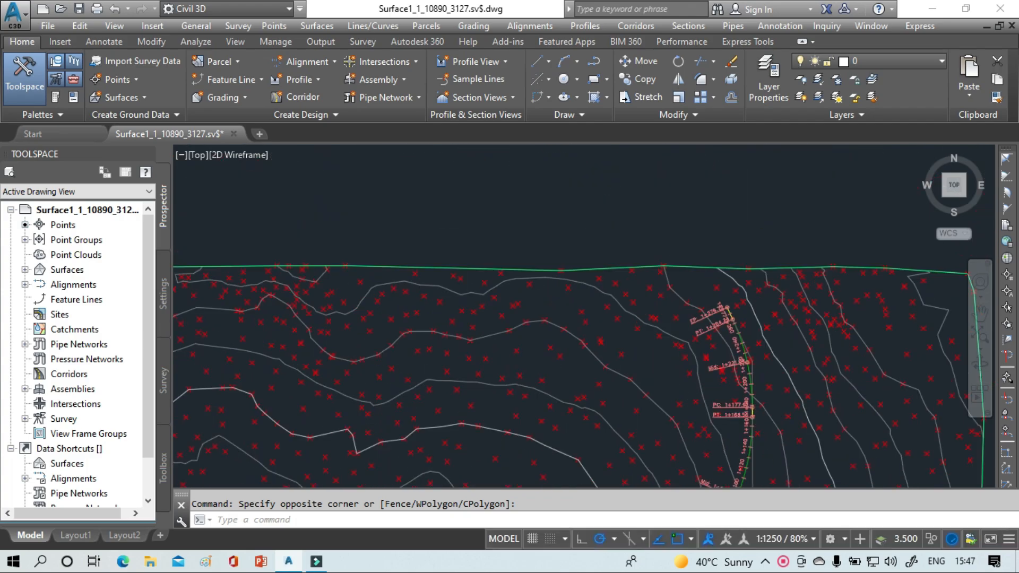
scroll(722, 318, "up", 5)
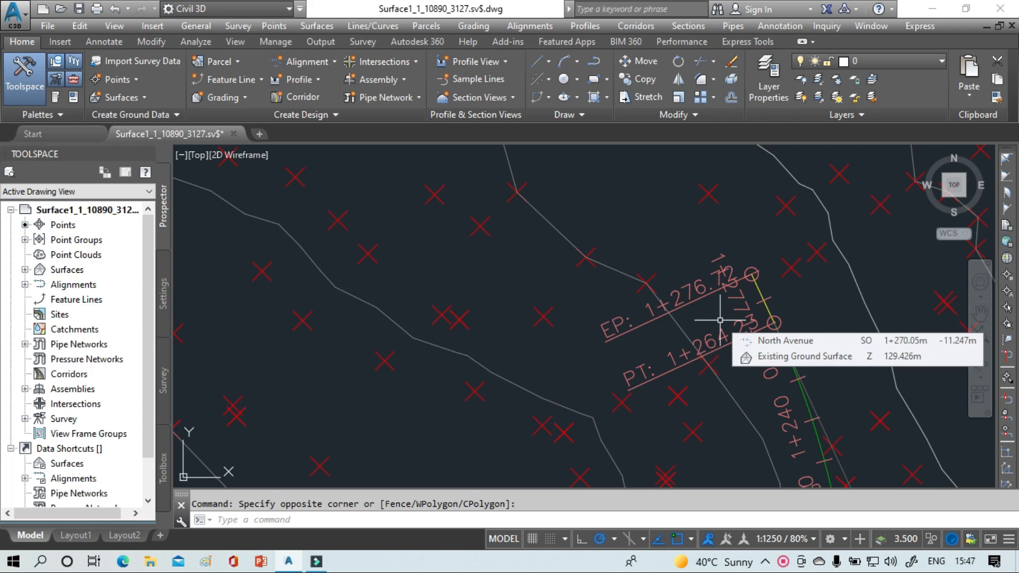
scroll(719, 320, "up", 4)
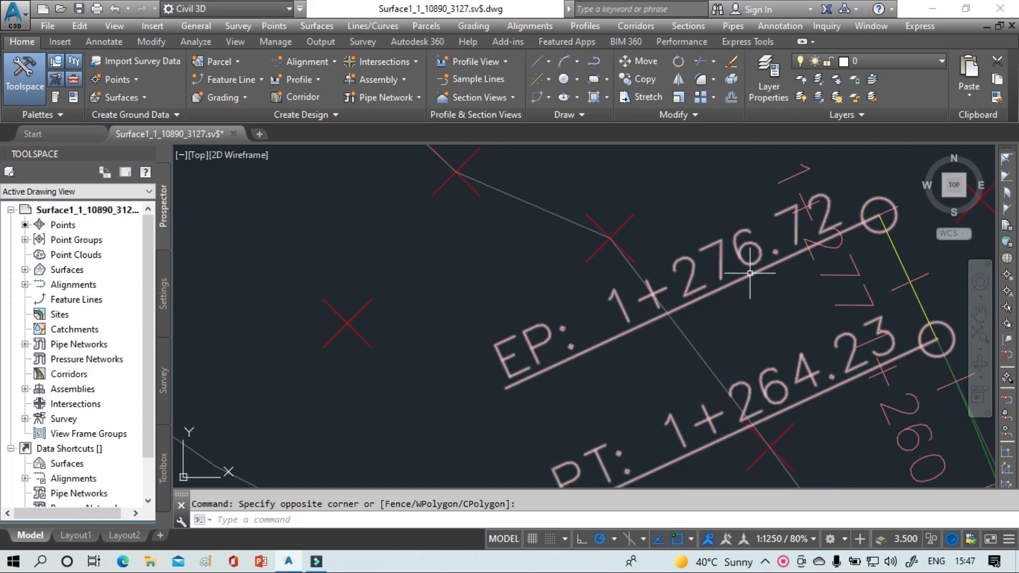
mouse_move(773, 316)
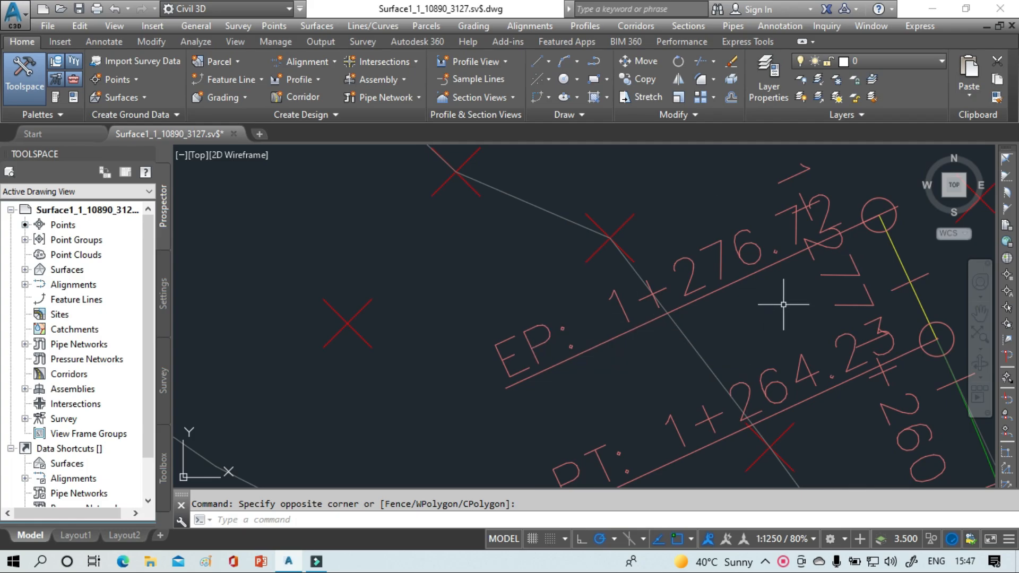
scroll(783, 305, "down", 3)
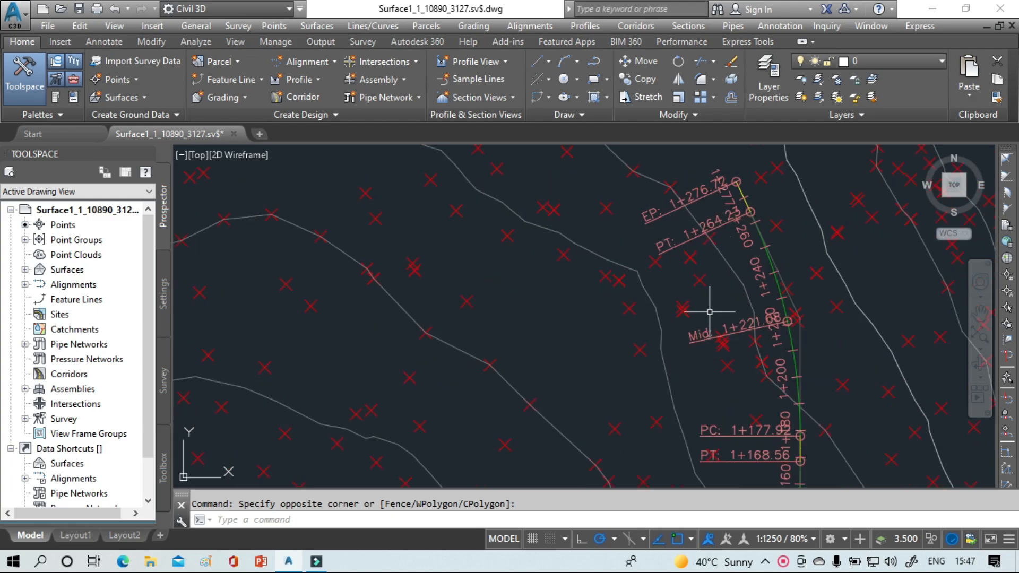
- Trace the alignment back from its northern end, checking the PC, PT and Mid labels down to the first curve
middle_click_drag(711, 309, 638, 227)
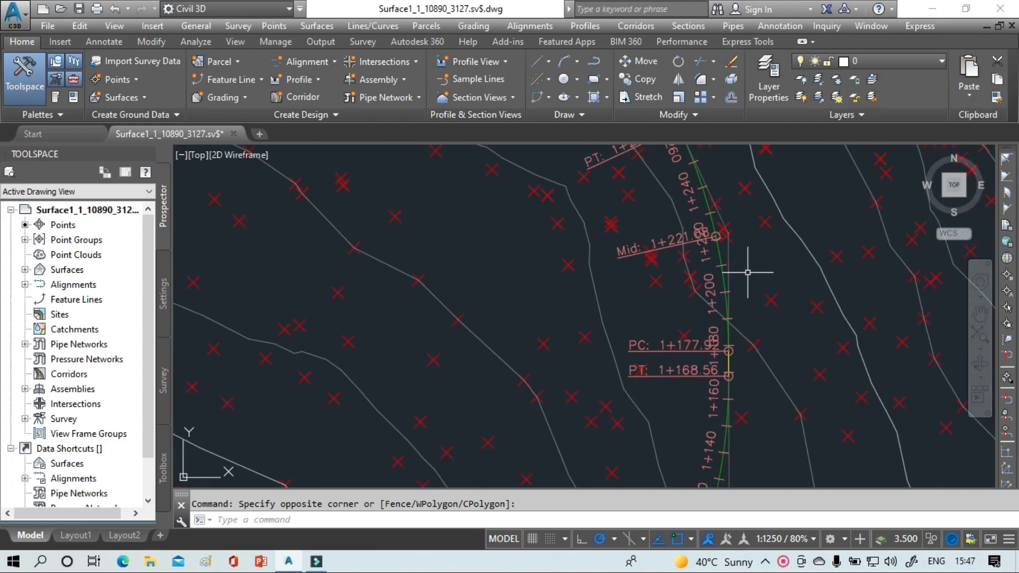
middle_click_drag(748, 273, 727, 201)
scroll(637, 295, "up", 4)
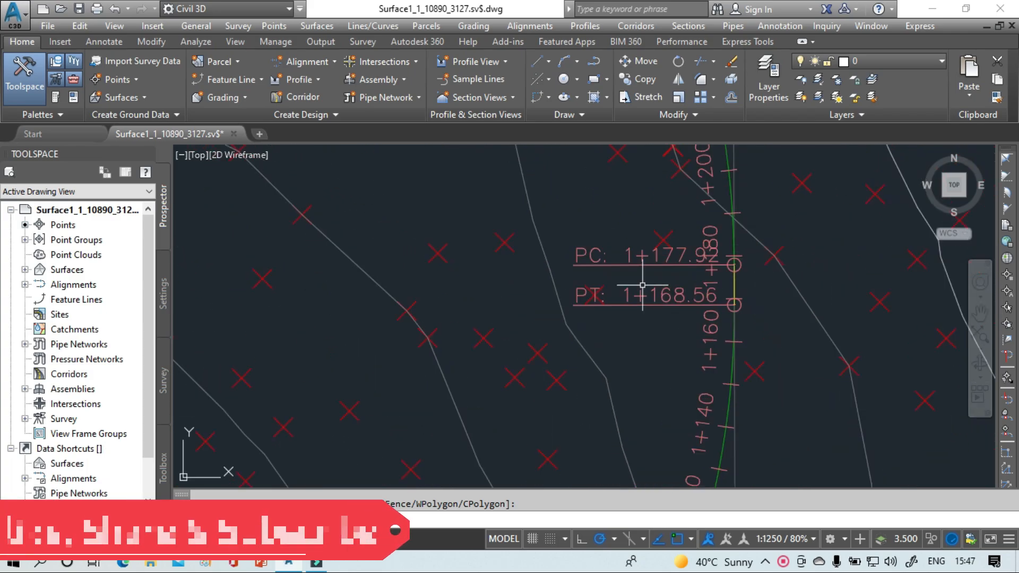
middle_click_drag(615, 299, 633, 268)
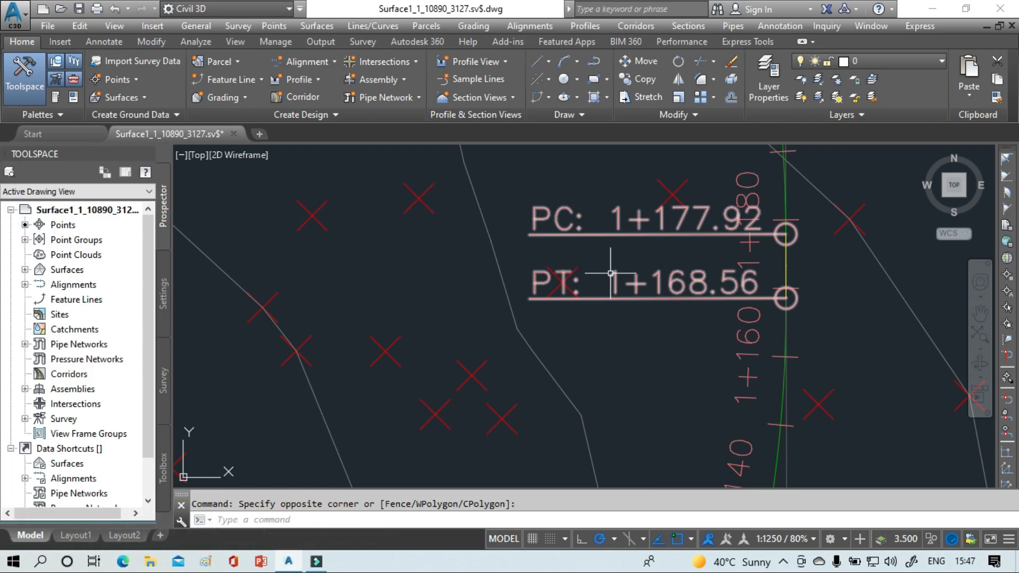
scroll(610, 273, "down", 6)
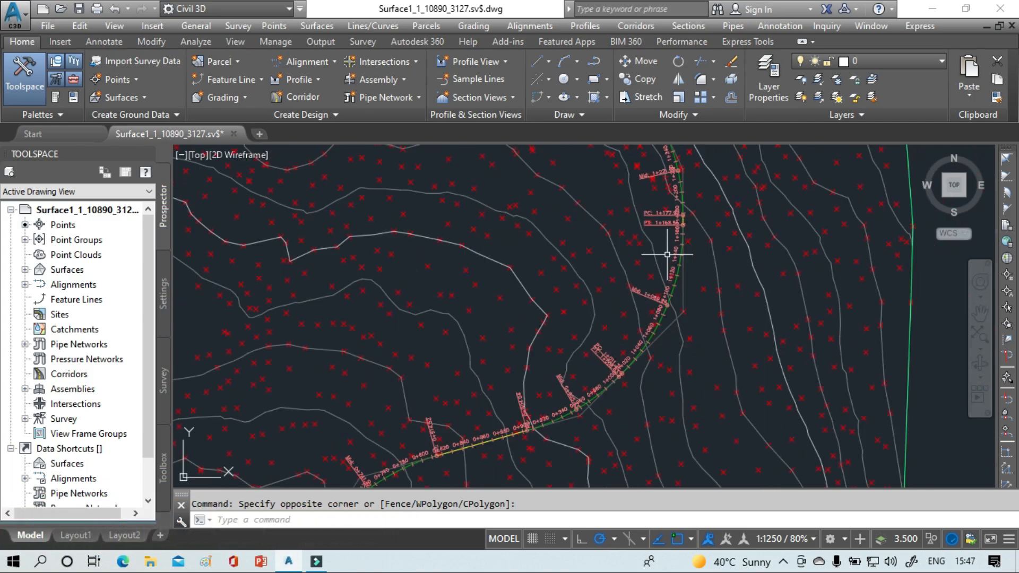
middle_click_drag(755, 181, 770, 193)
middle_click_drag(504, 398, 602, 287)
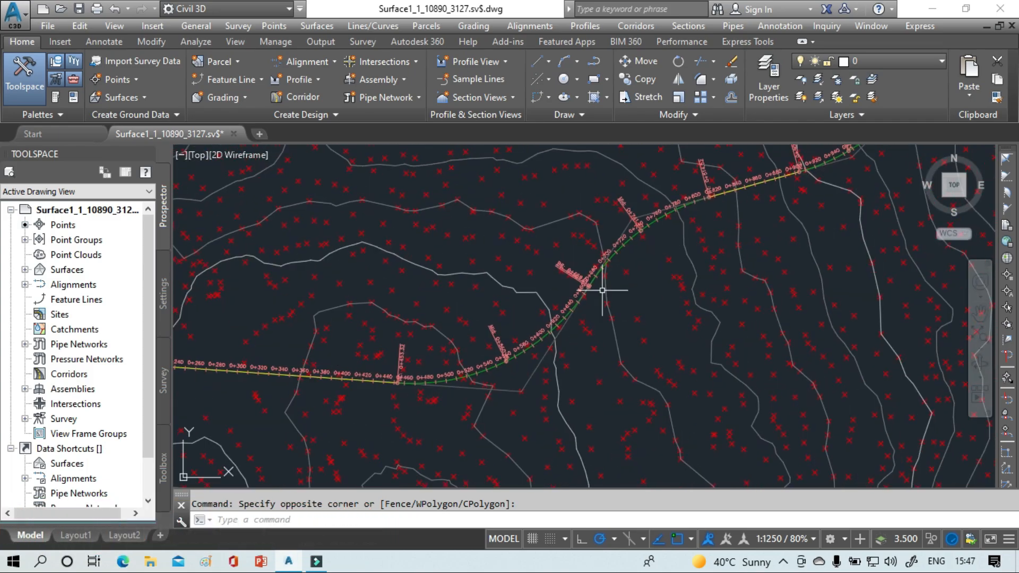
scroll(516, 369, "up", 6)
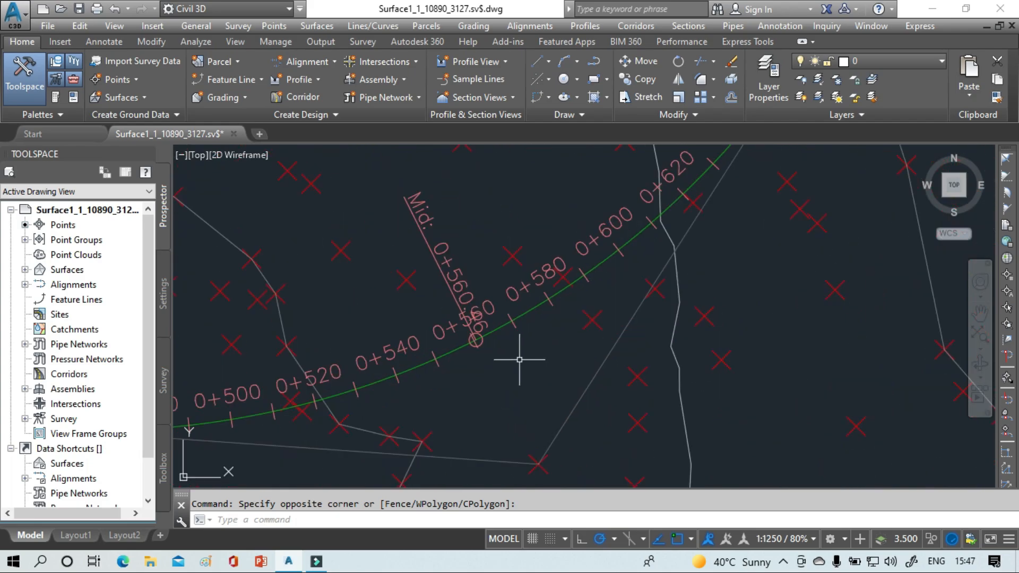
- Review all columns of the North Avenue alignment's entity table in the Geometry Editor, including radius and degree of curvature, then close it
left_click(529, 311)
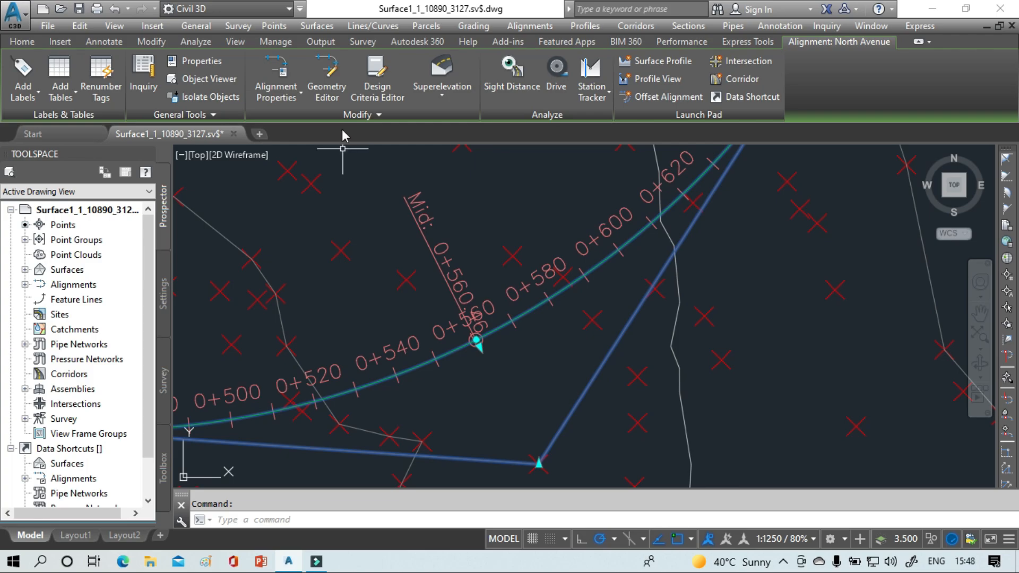
left_click(338, 98)
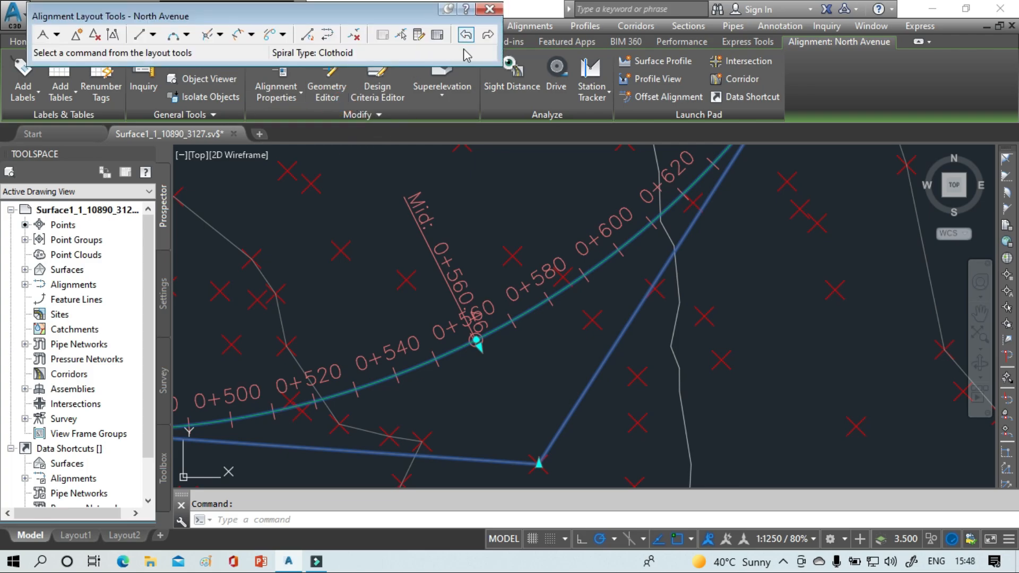
left_click(437, 35)
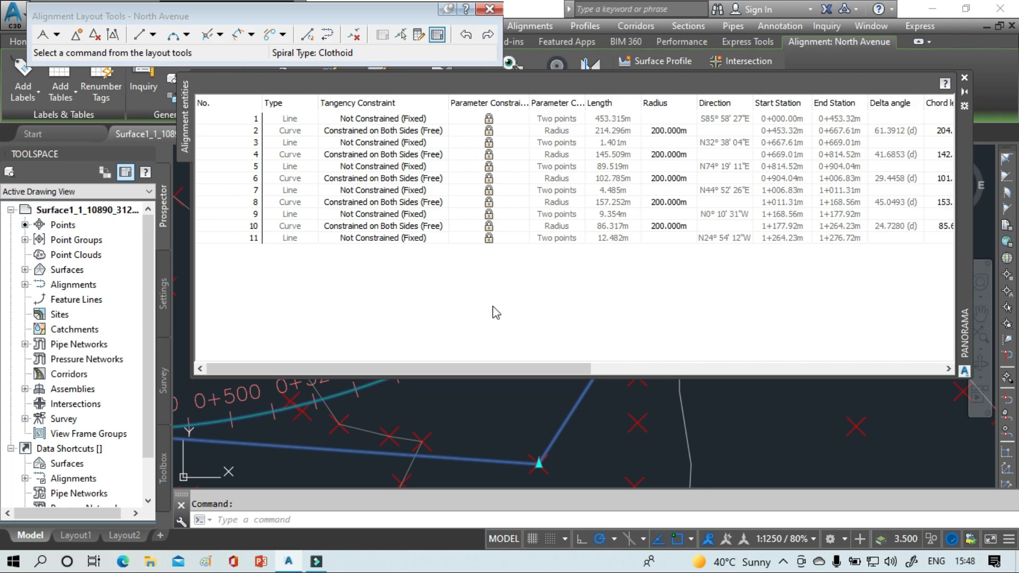
left_click_drag(496, 369, 814, 368)
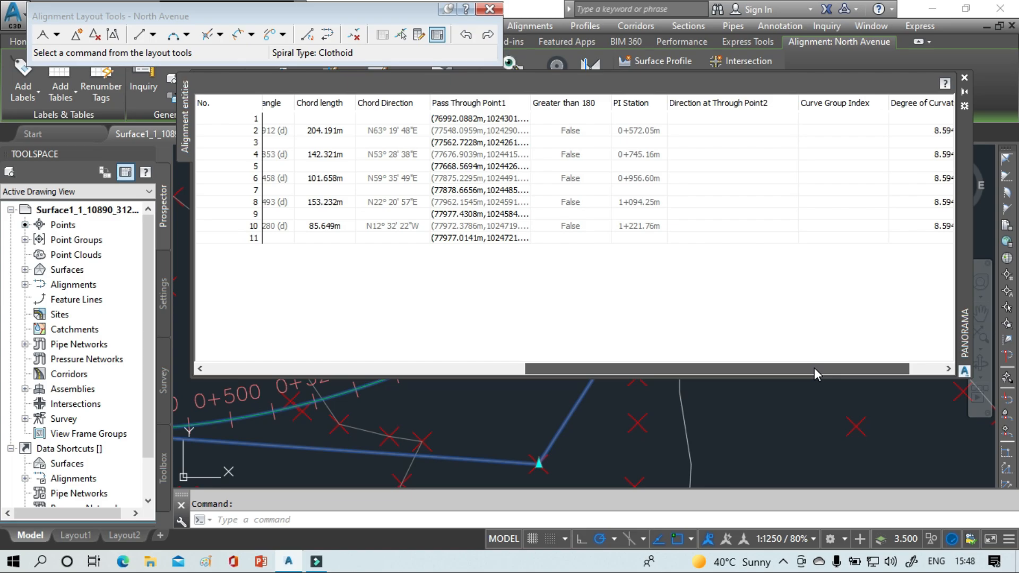
left_click_drag(814, 368, 871, 375)
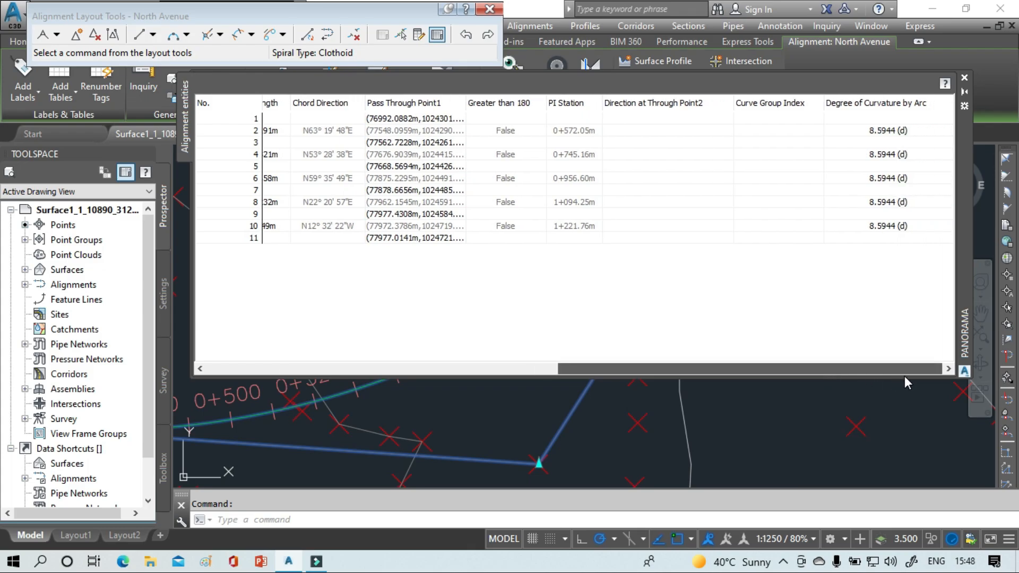
left_click_drag(769, 371, 406, 370)
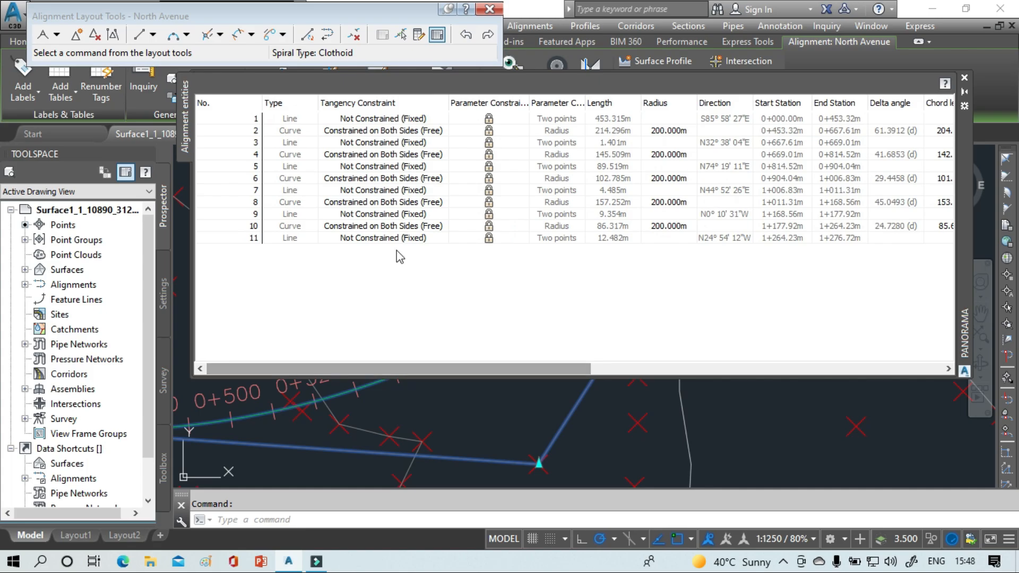
left_click(964, 78)
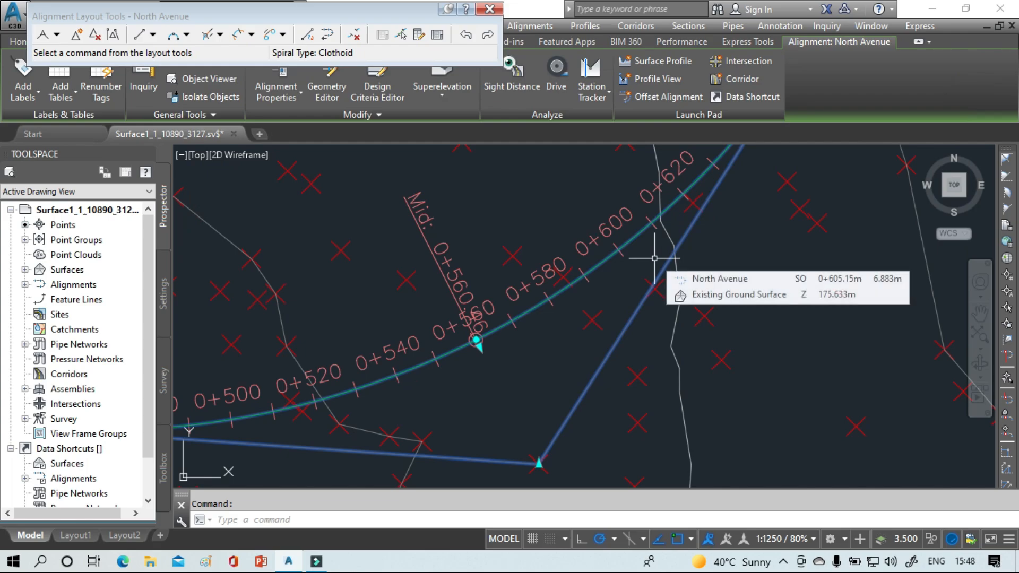
left_click(489, 9)
key("Escape")
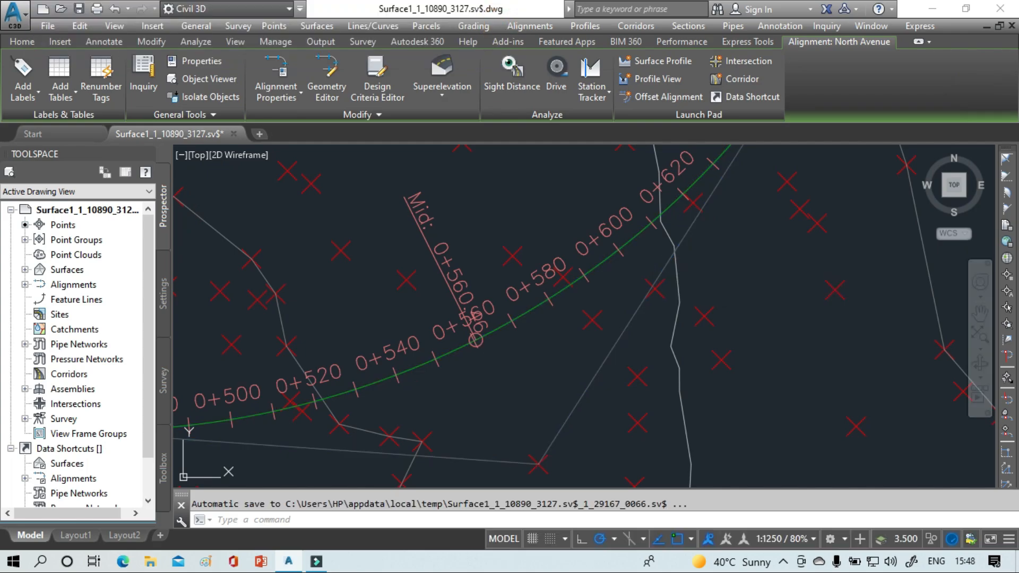
key("Escape")
- Examine the North Avenue profile view and the elevation and station labels in its bottom band, starting at station 0+000
scroll(625, 350, "down", 6)
scroll(470, 400, "down", 8)
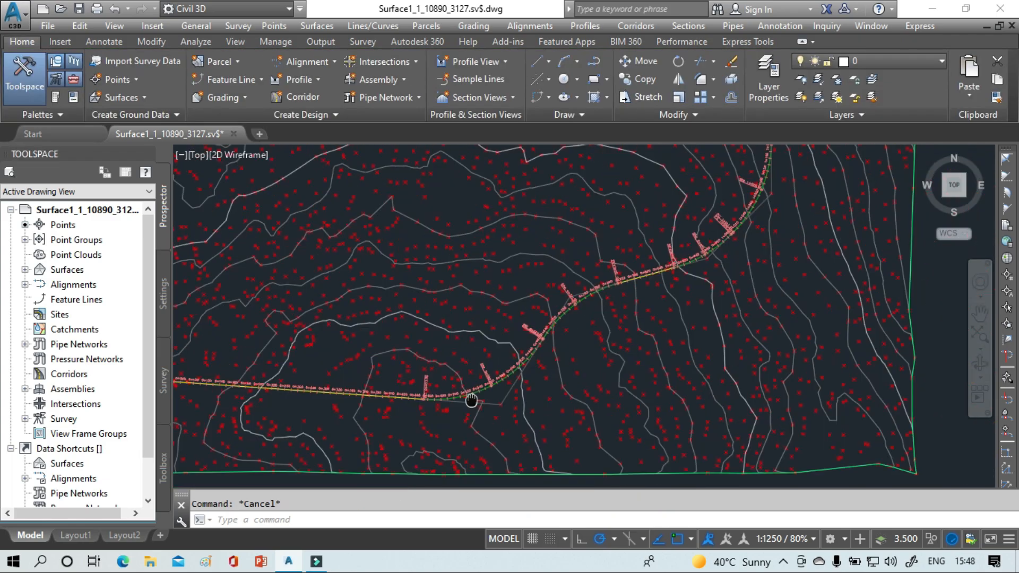
middle_click_drag(603, 318, 481, 414)
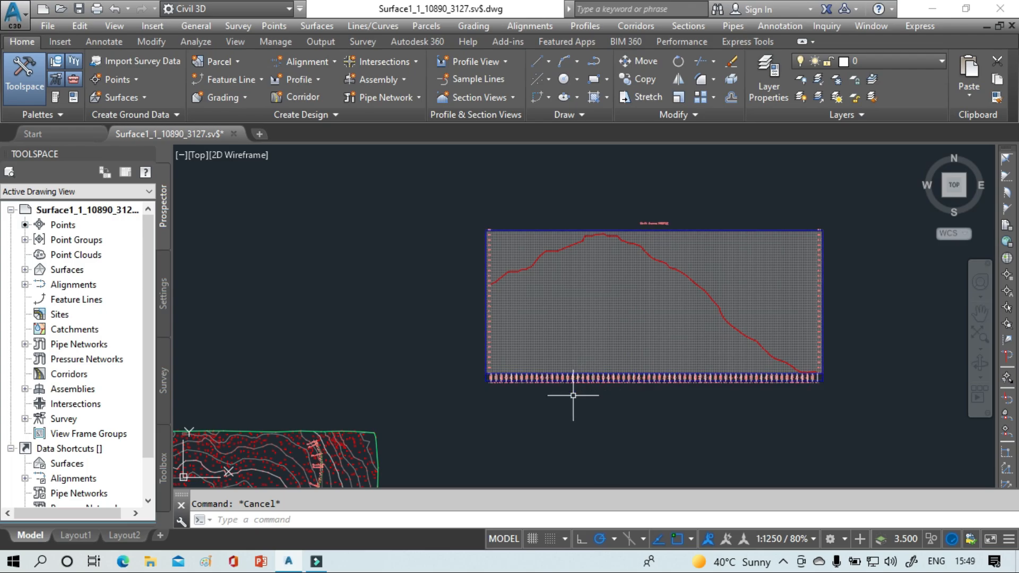
mouse_move(573, 395)
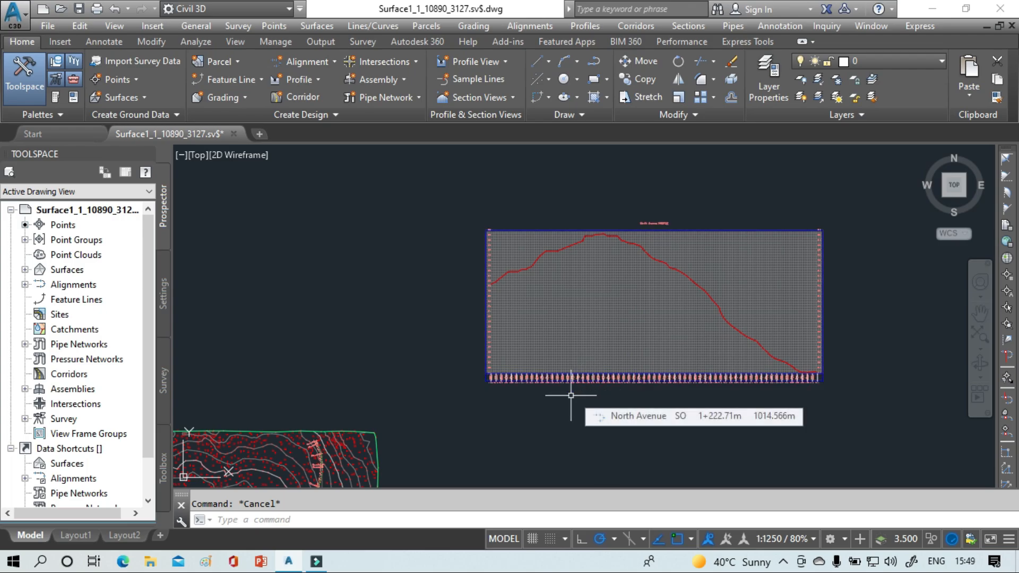
scroll(506, 380, "up", 10)
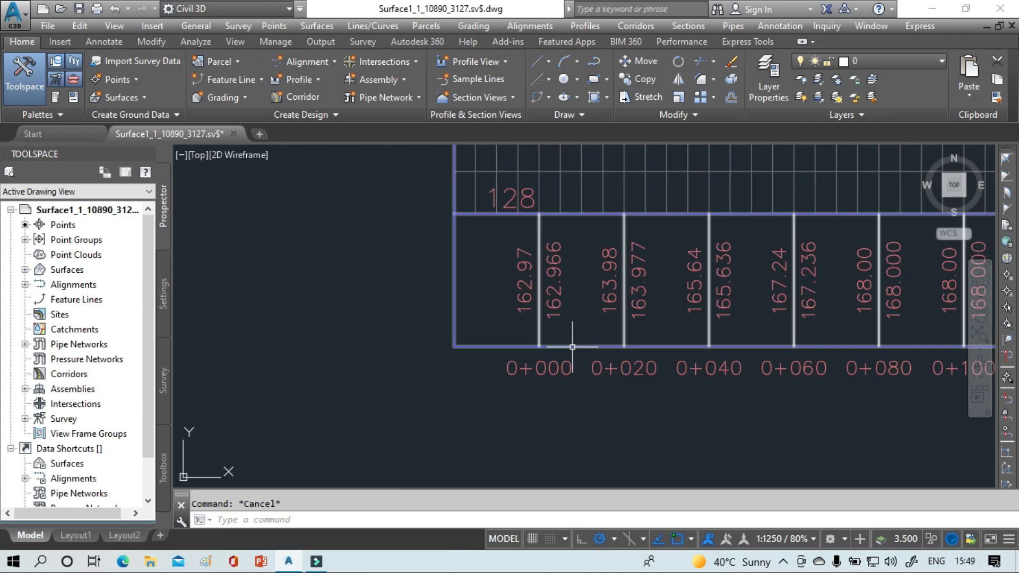
middle_click_drag(571, 348, 130, 371)
scroll(531, 342, "down", 10)
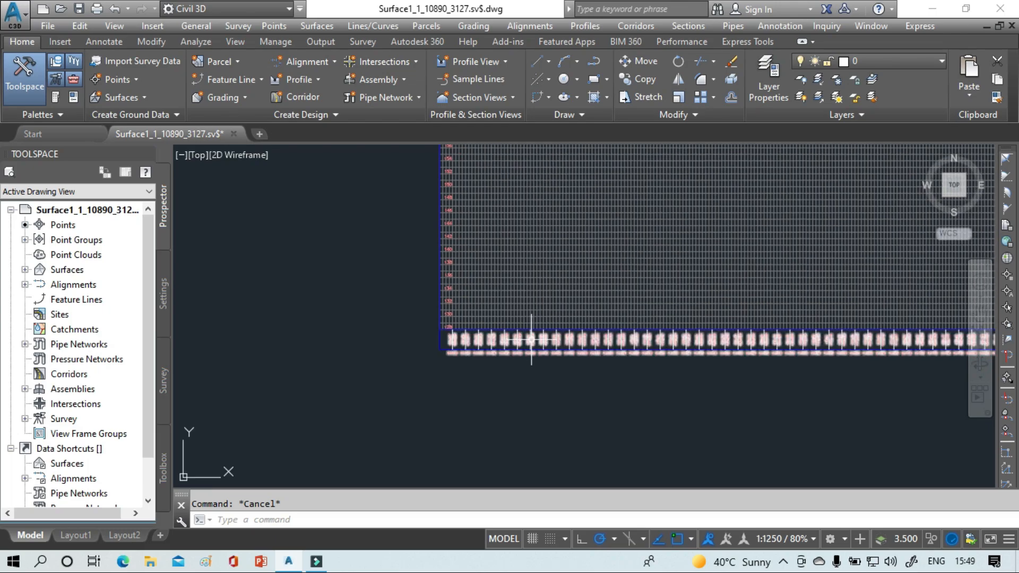
scroll(531, 339, "down", 2)
middle_click_drag(532, 371, 533, 346)
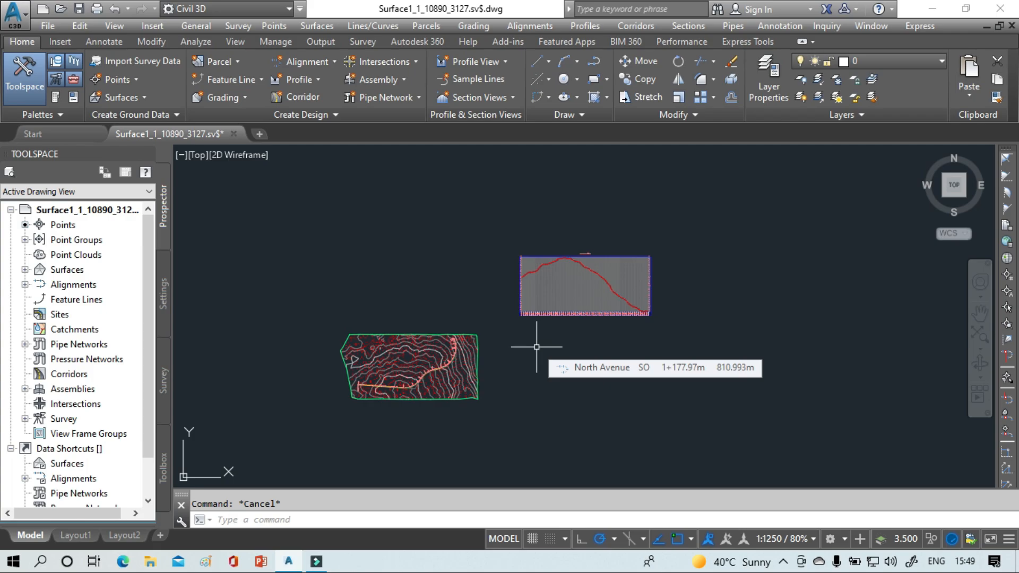
- Inspect the road assembly's cross-section and identify the lane subassembly beside the central section
scroll(562, 370, "up", 8)
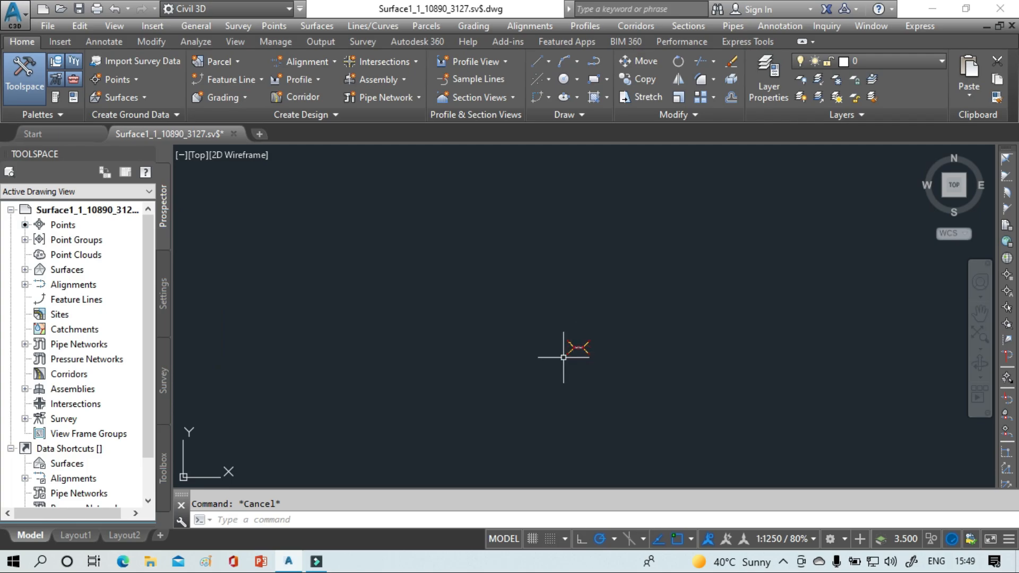
scroll(563, 357, "up", 8)
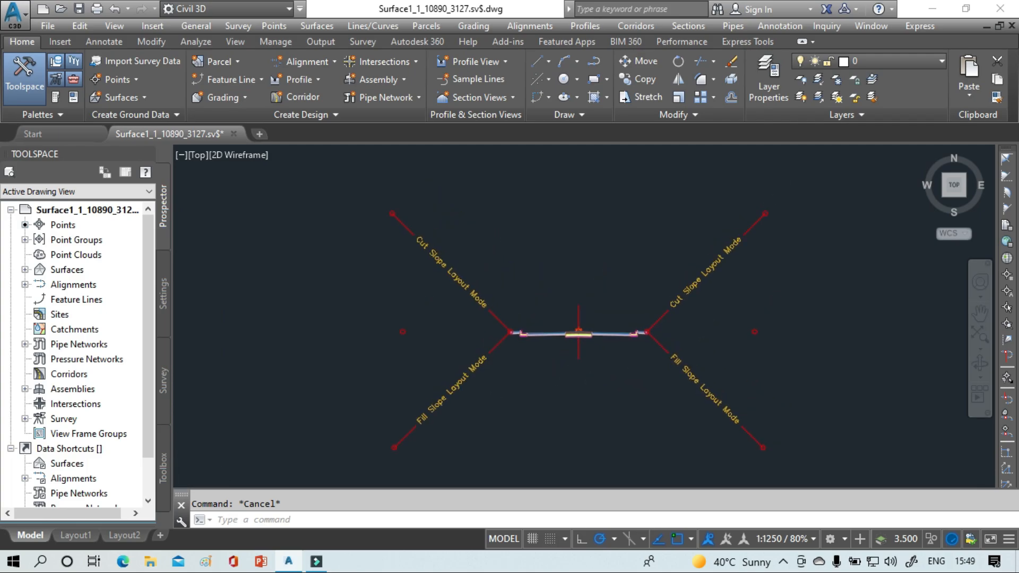
scroll(591, 333, "up", 2)
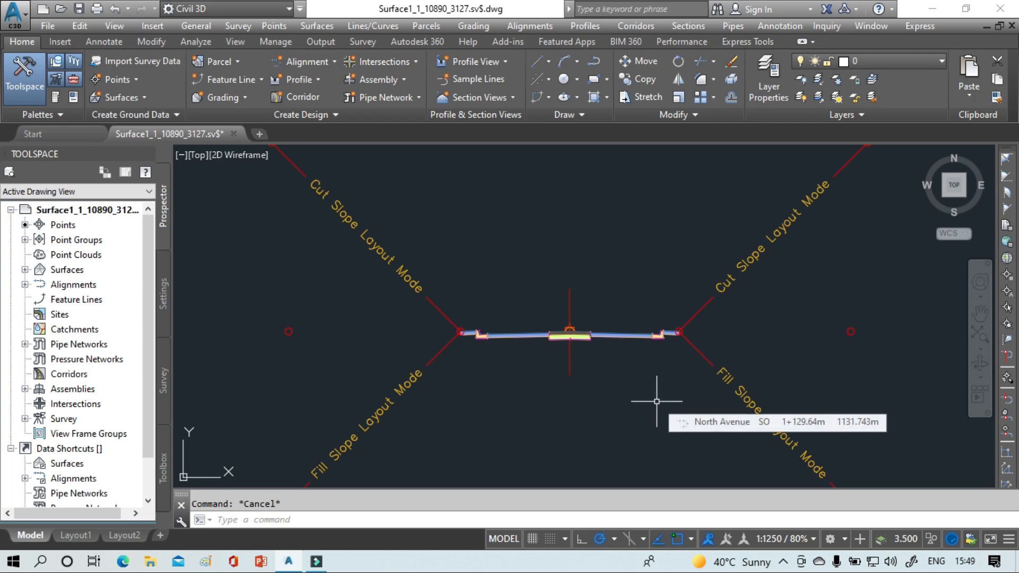
scroll(567, 339, "up", 2)
scroll(566, 341, "up", 2)
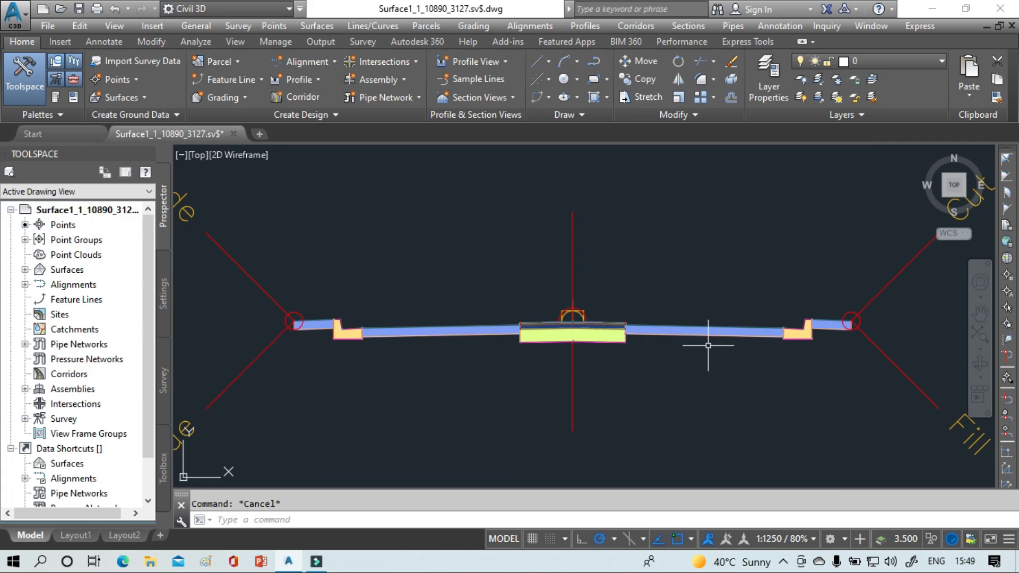
scroll(707, 346, "up", 2)
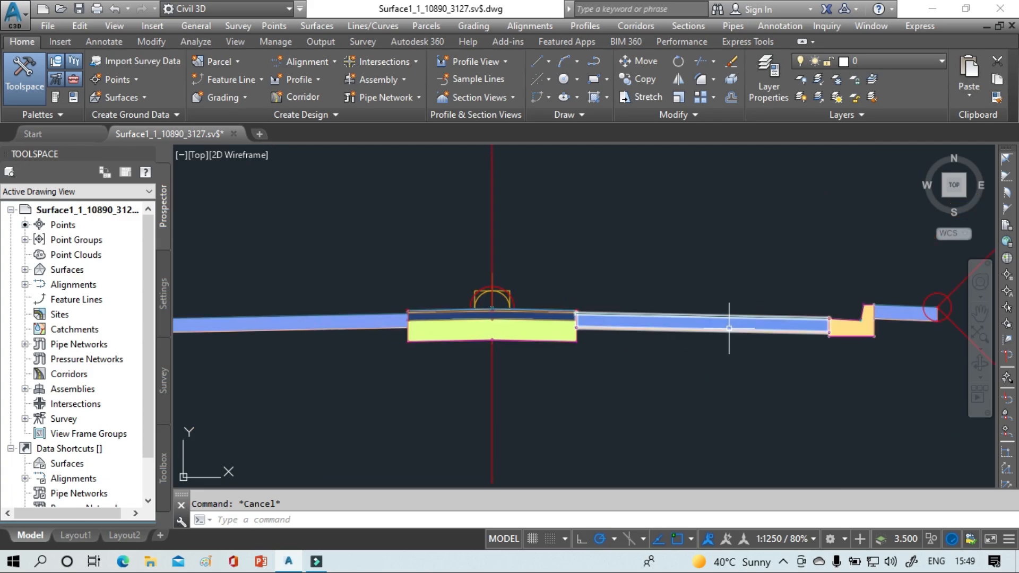
mouse_move(729, 329)
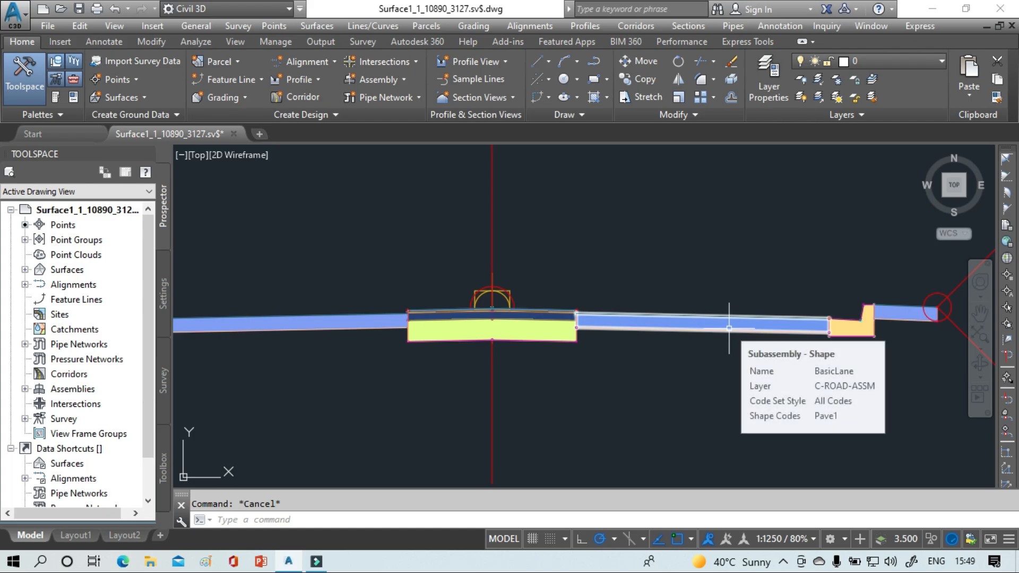
- Inspect the assembly's outer lane edge, curb and sidewalk subassemblies, along with its cut and fill slope links
middle_click_drag(723, 341, 614, 359)
scroll(696, 376, "up", 4)
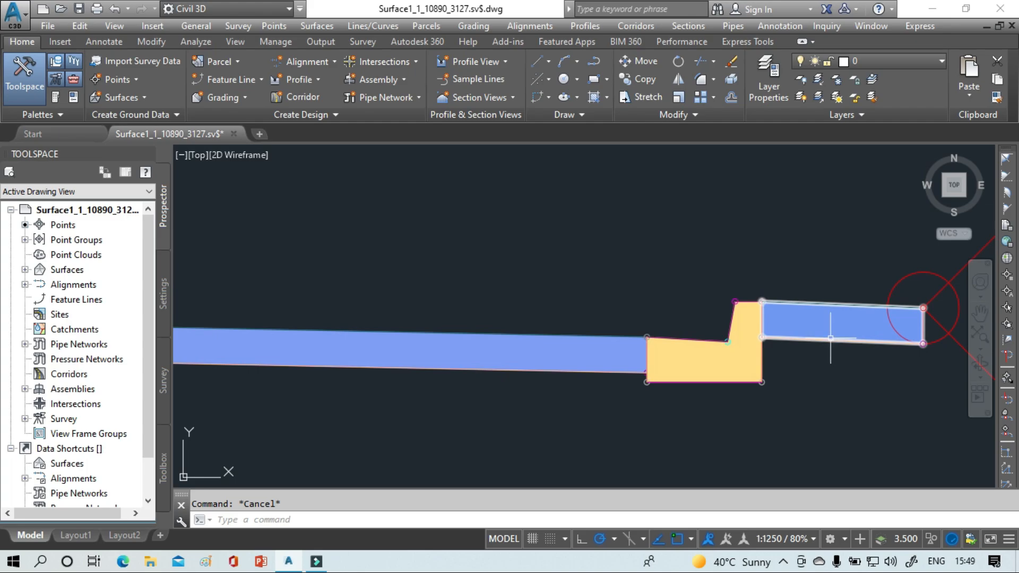
scroll(830, 340, "down", 6)
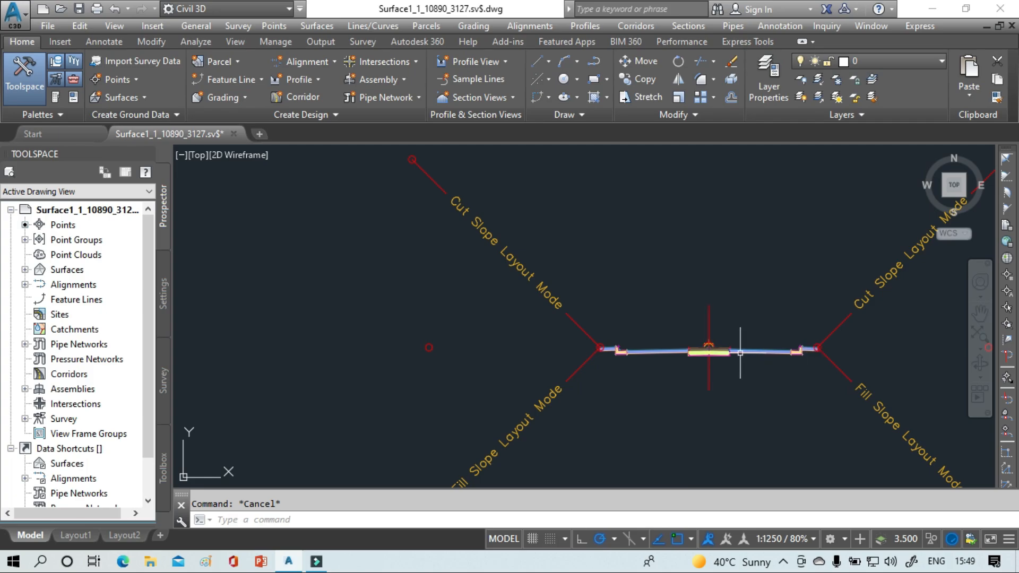
scroll(587, 336, "down", 4)
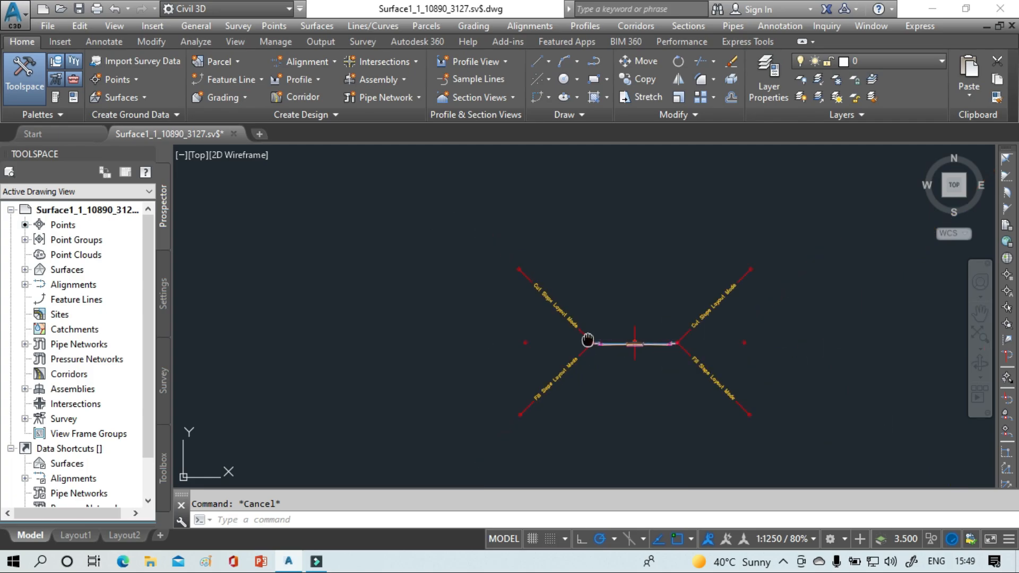
middle_click_drag(587, 341, 654, 303)
- Start creating a new corridor and name it Corridor WE
scroll(655, 303, "down", 6)
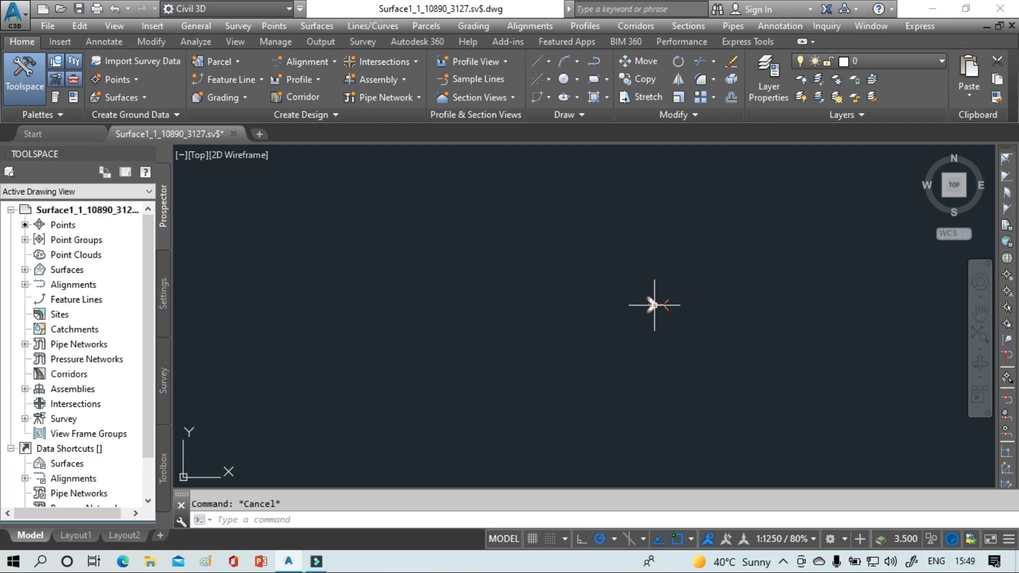
scroll(664, 325, "down", 5)
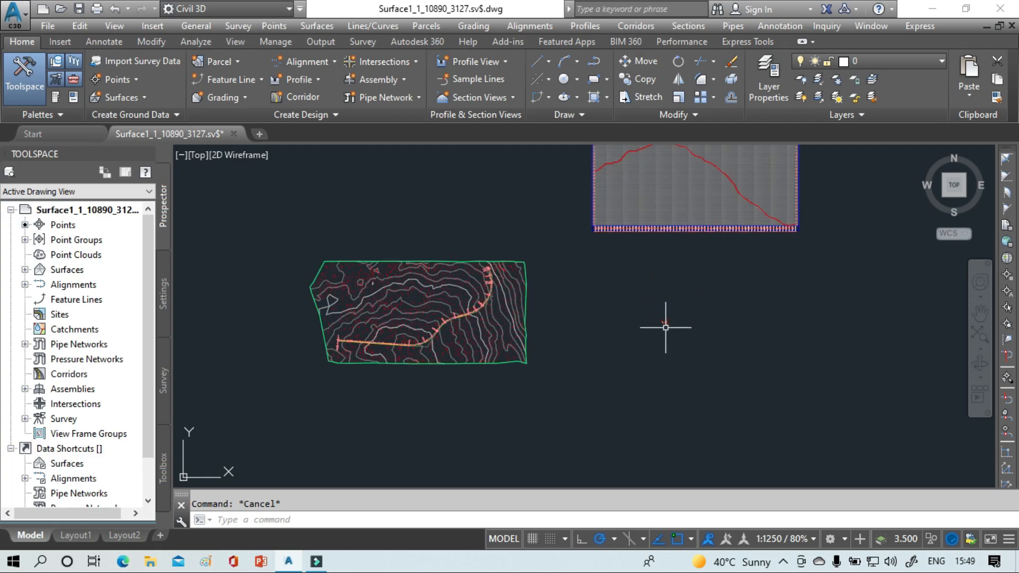
scroll(617, 323, "up", 2)
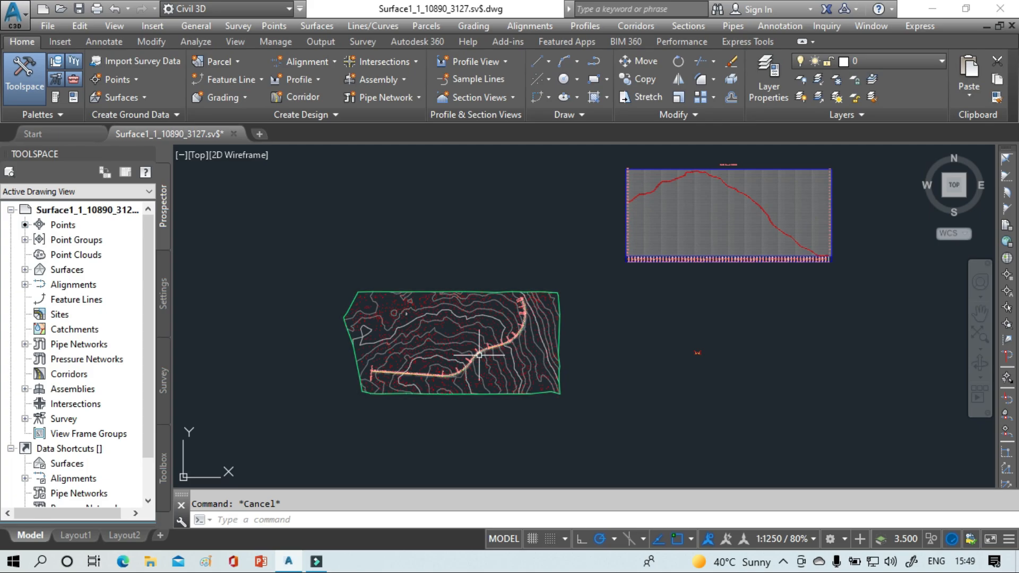
scroll(479, 355, "up", 2)
left_click(296, 96)
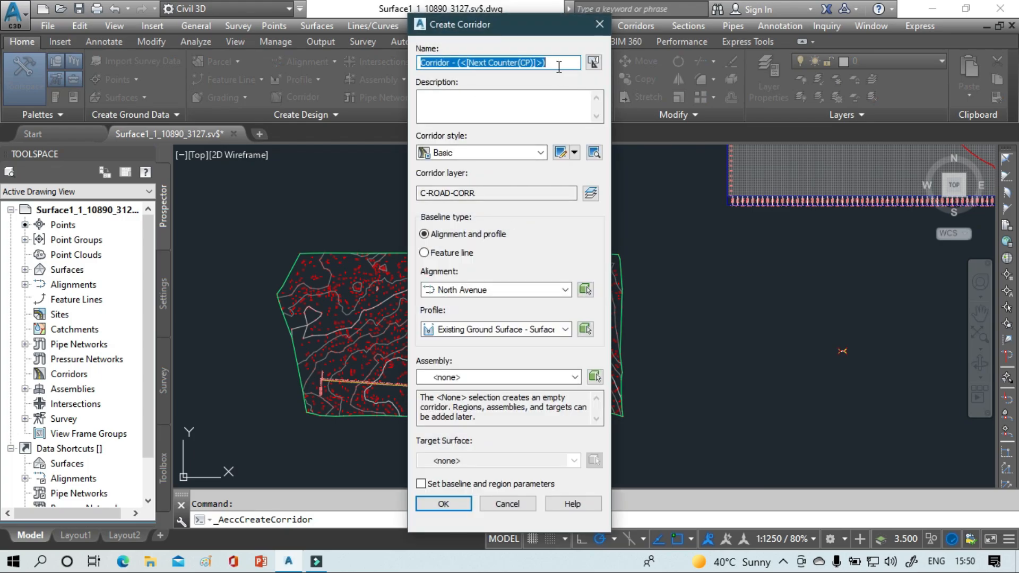
left_click_drag(559, 67, 469, 66)
key("BackSpace")
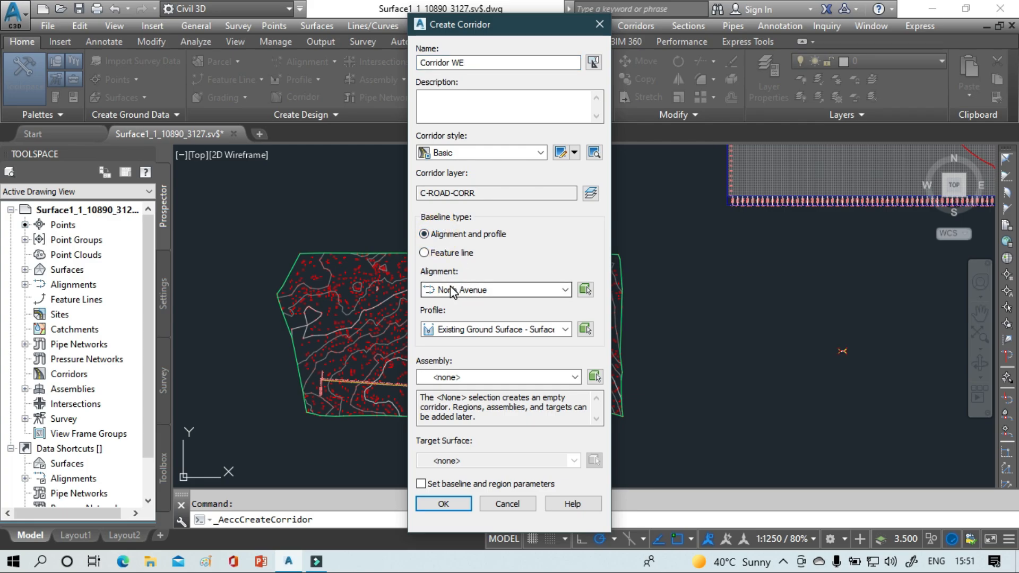
- Keep North Avenue as the corridor's alignment, assign Existing Assembly and target the Existing Ground Surface, then accept the corridor settings
left_click(563, 290)
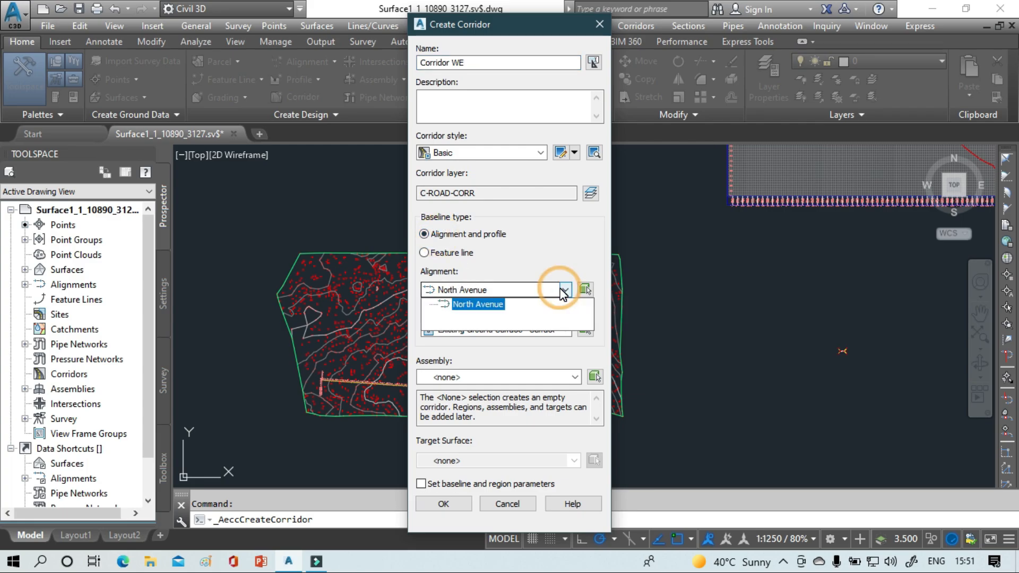
left_click(563, 290)
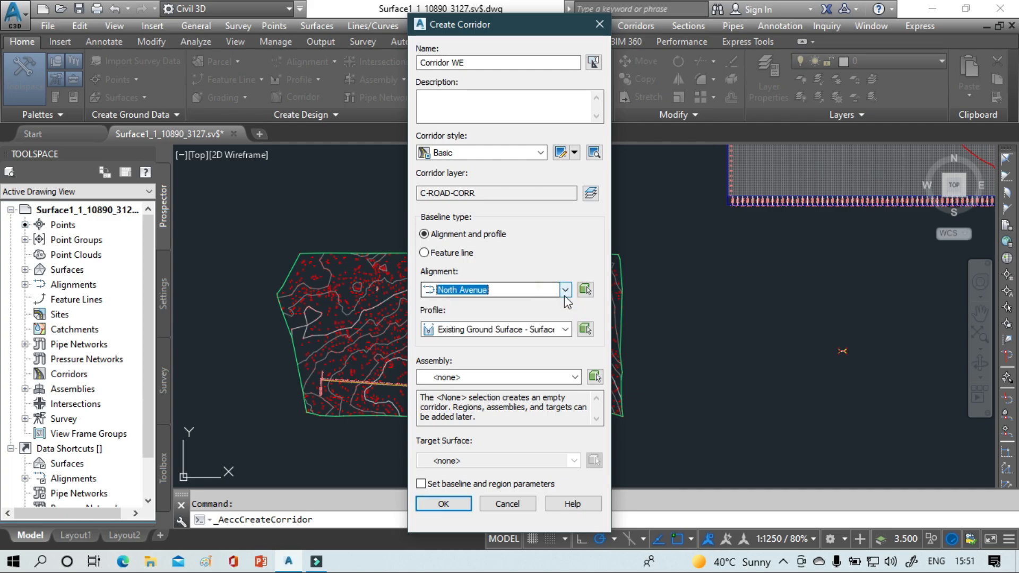
left_click(574, 378)
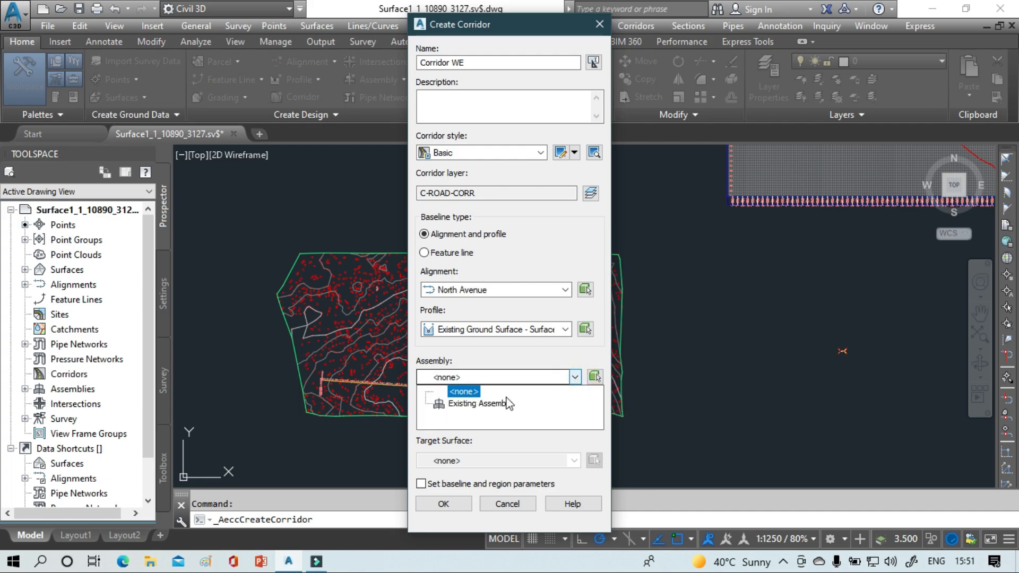
left_click(478, 404)
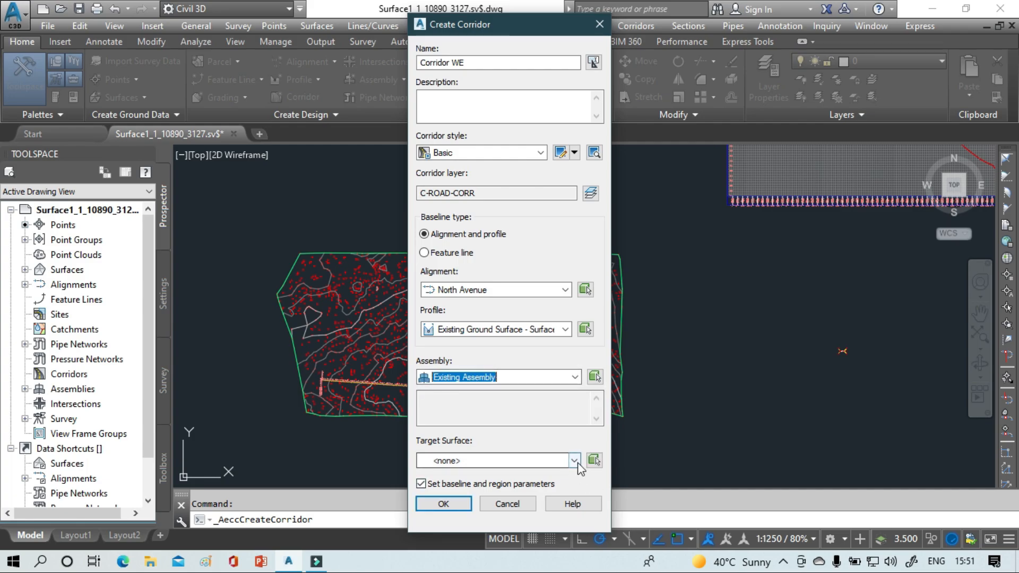
left_click(575, 461)
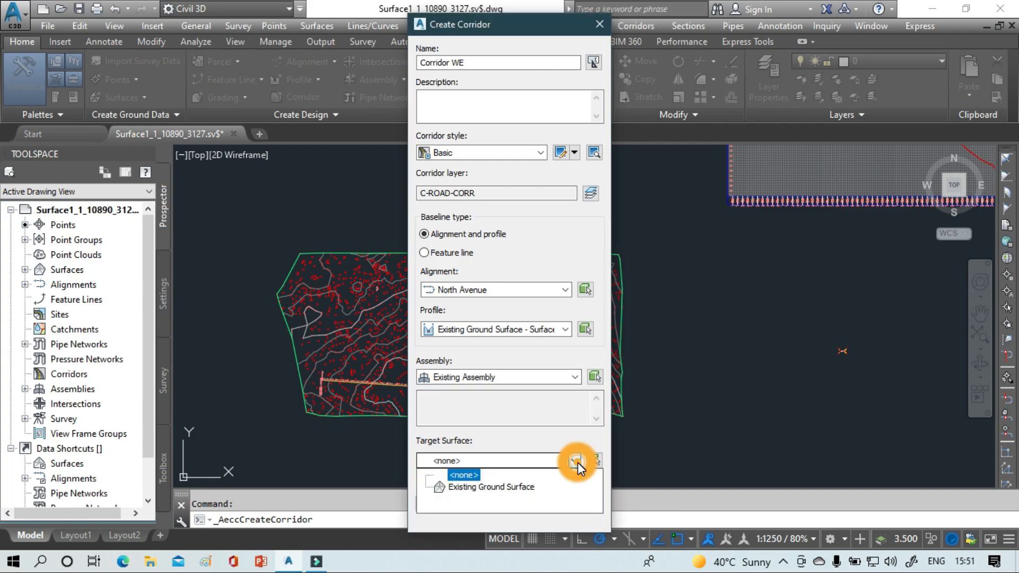
left_click(521, 487)
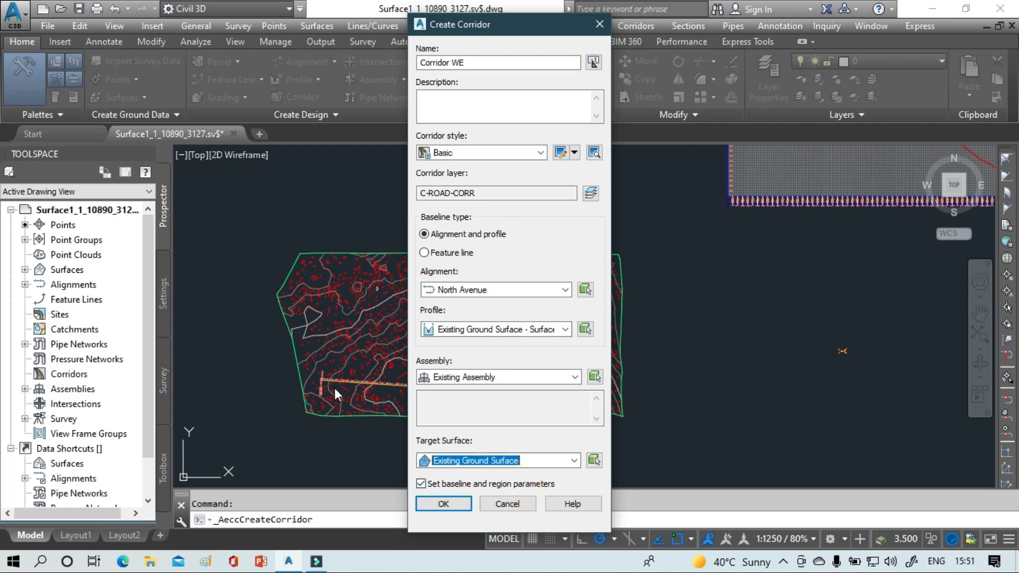
left_click(440, 507)
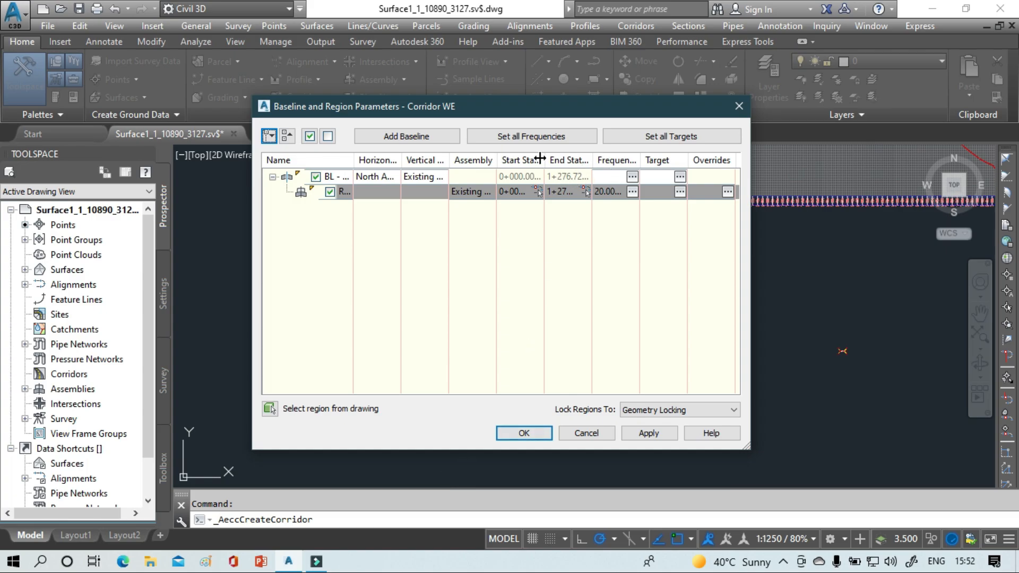
- Set all assembly frequencies to 3 m along tangents and a 1 m curve increment, then apply them and rebuild the corridor
left_click(537, 137)
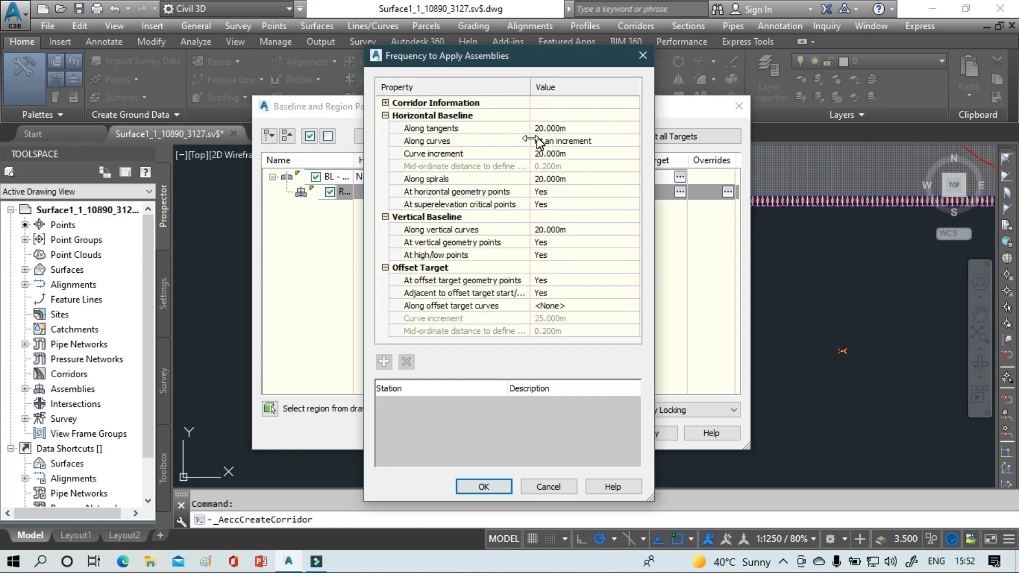
left_click(551, 128)
double_click(542, 127)
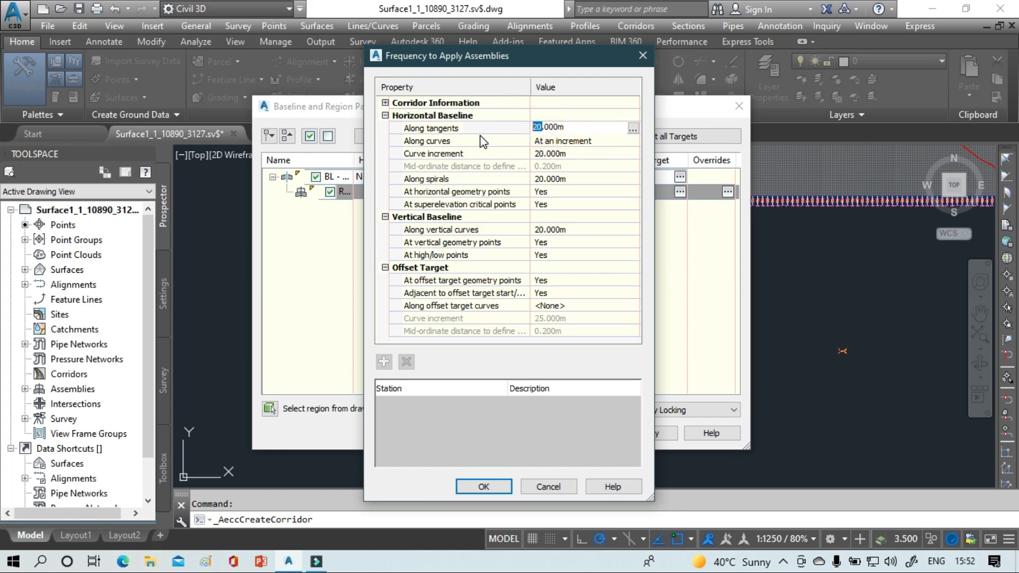
type("3")
left_click(540, 151)
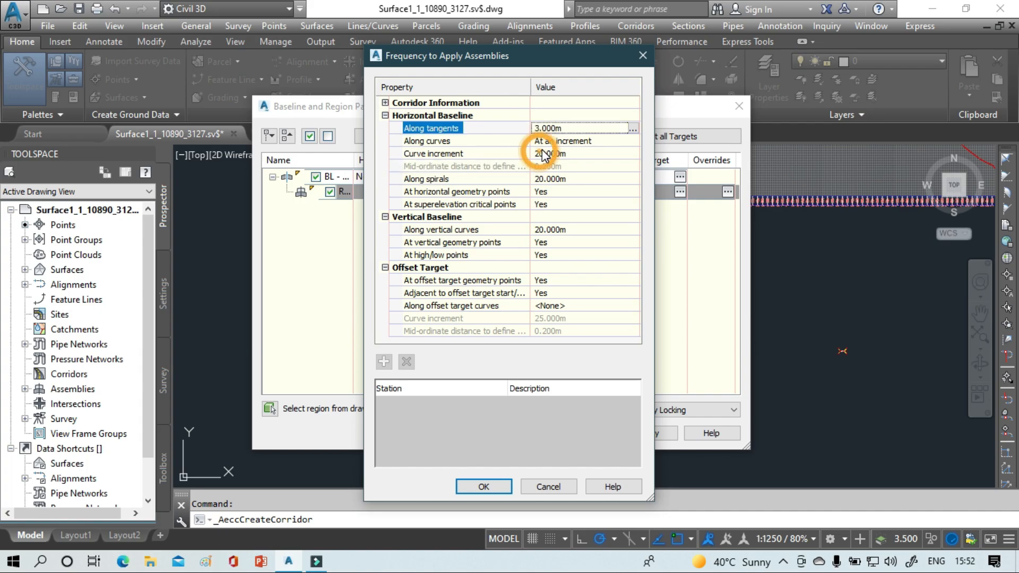
left_click(540, 152)
left_click_drag(539, 152, 508, 160)
type("1")
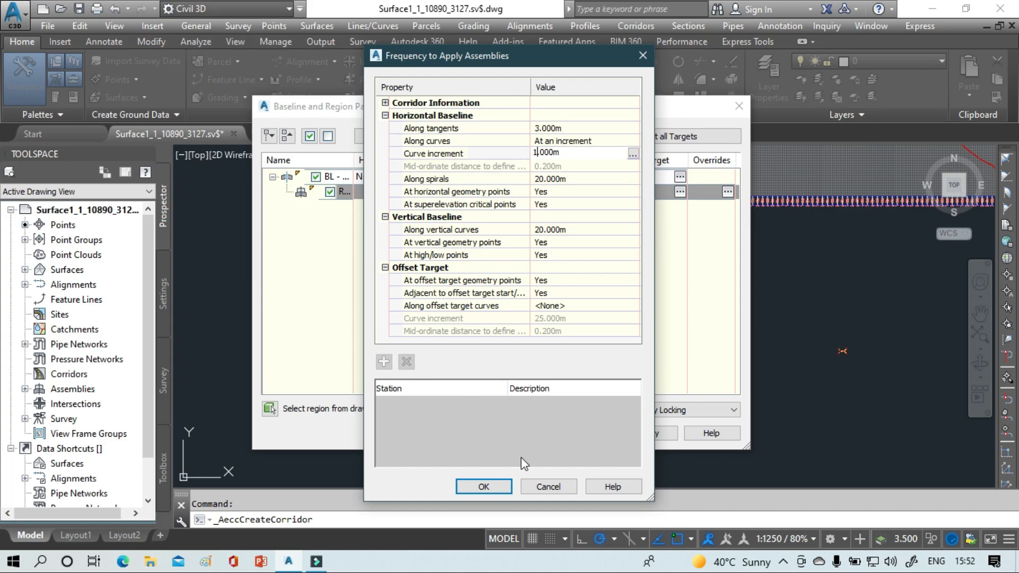
left_click(494, 486)
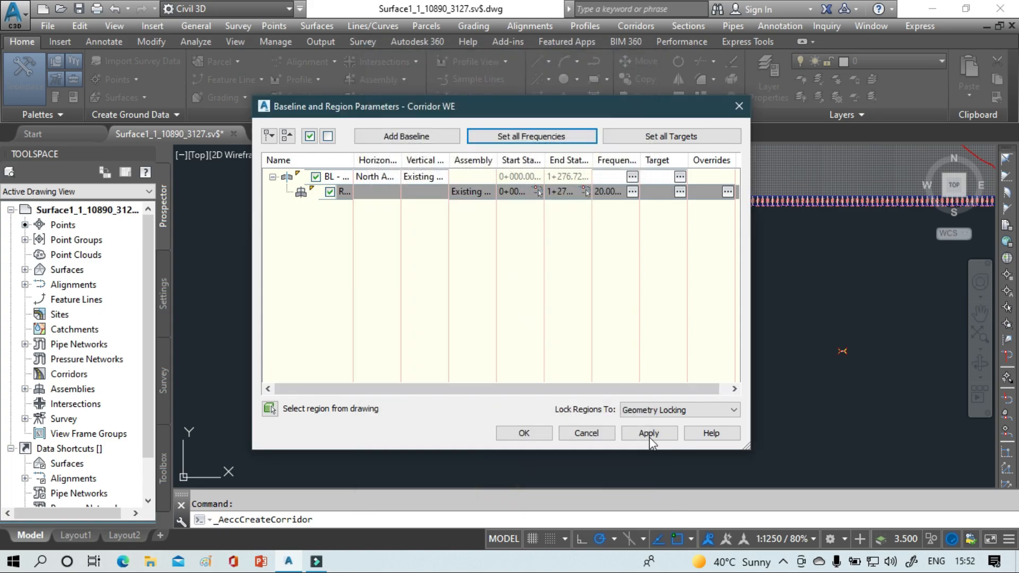
left_click(649, 434)
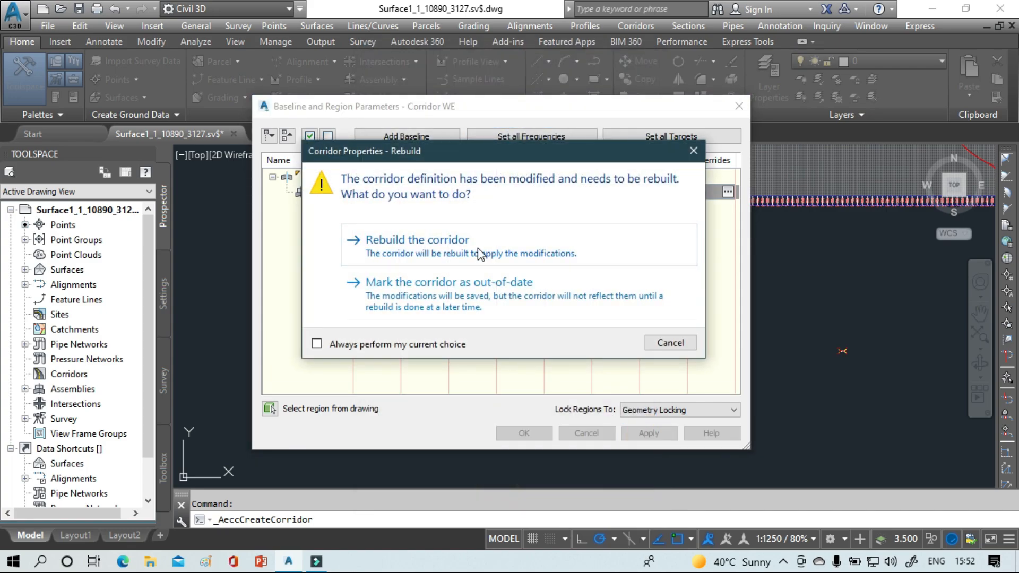
left_click(479, 253)
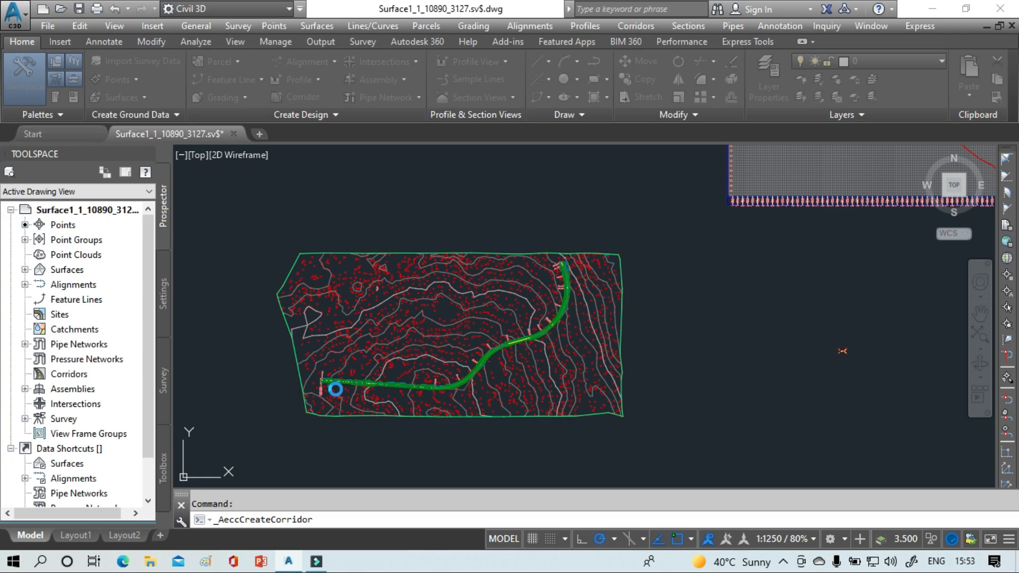
- Examine the built corridor along the alignment, starting at station 0+000
scroll(323, 383, "up", 4)
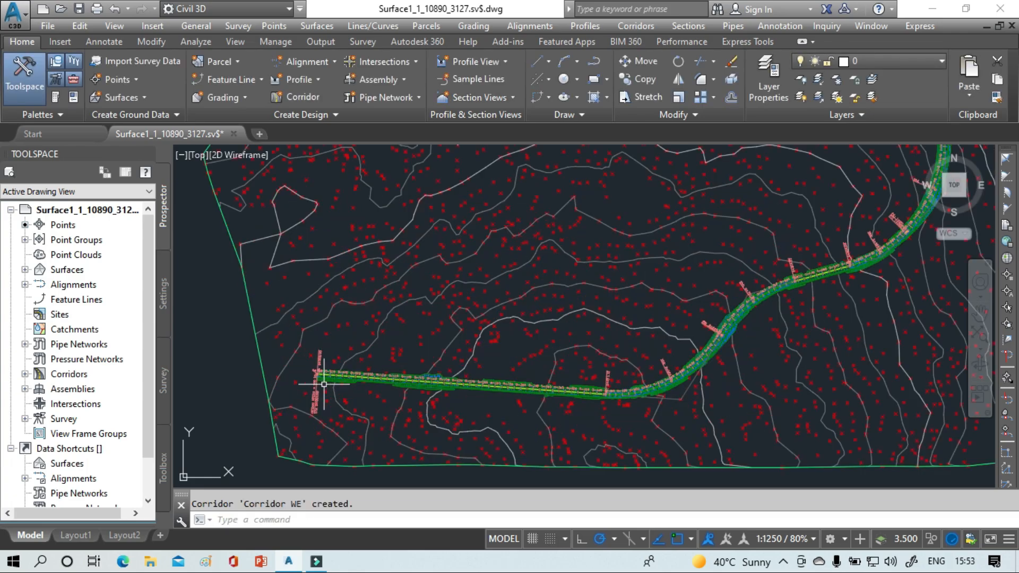
scroll(323, 384, "up", 5)
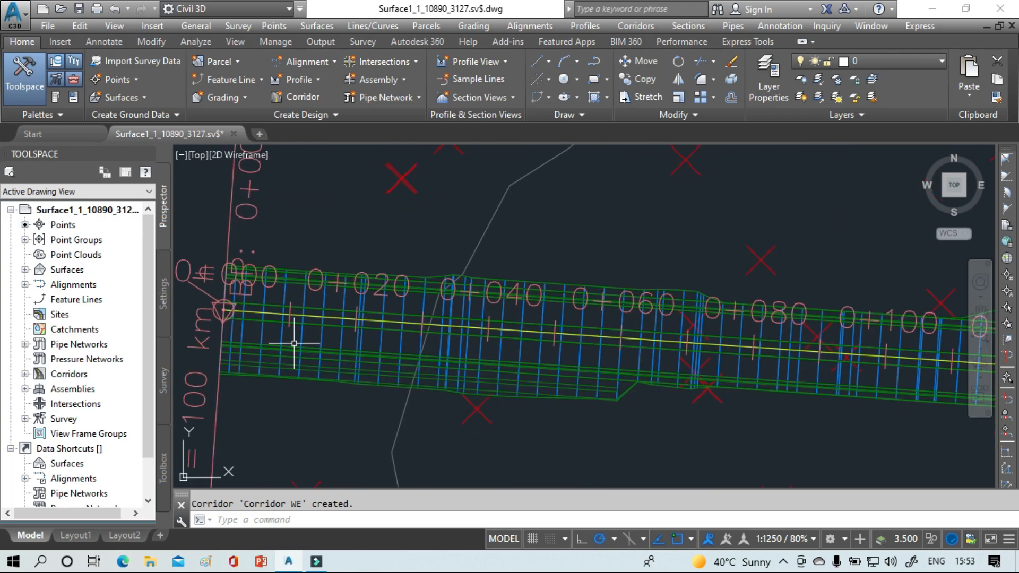
scroll(593, 348, "down", 4)
middle_click_drag(600, 345, 511, 356)
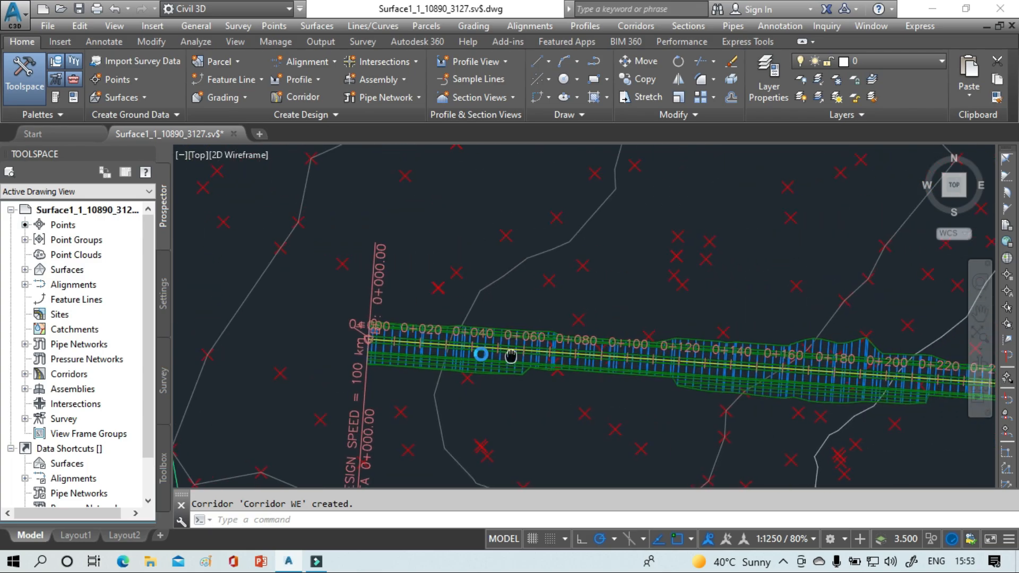
scroll(511, 356, "down", 2)
scroll(618, 359, "down", 3)
middle_click_drag(609, 359, 718, 358)
scroll(568, 349, "up", 2)
middle_click_drag(532, 341, 447, 323)
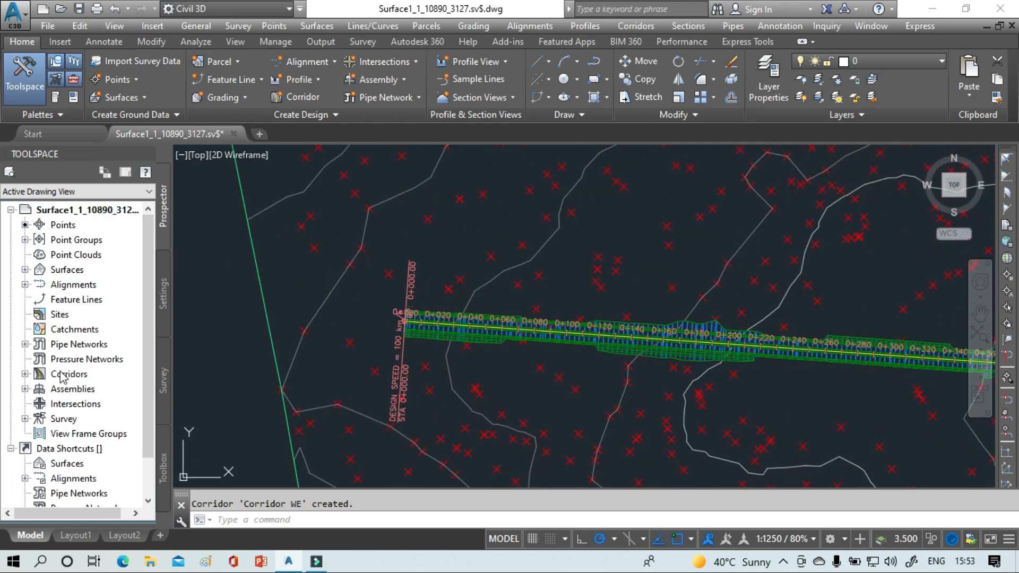
- In Corridor WE's properties, create a corridor surface and add links with the Top code to it
scroll(63, 377, "down", 1)
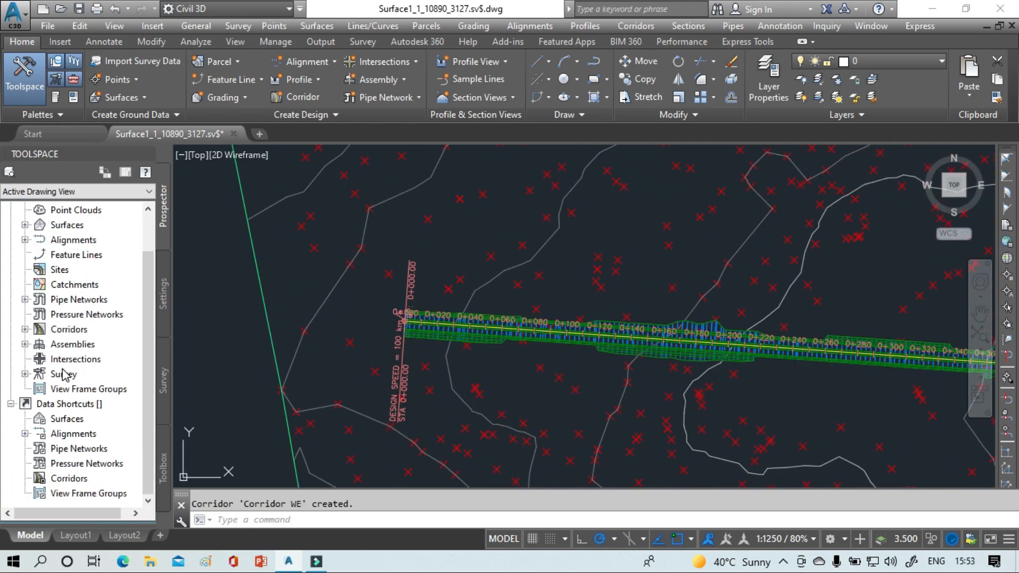
left_click(25, 329)
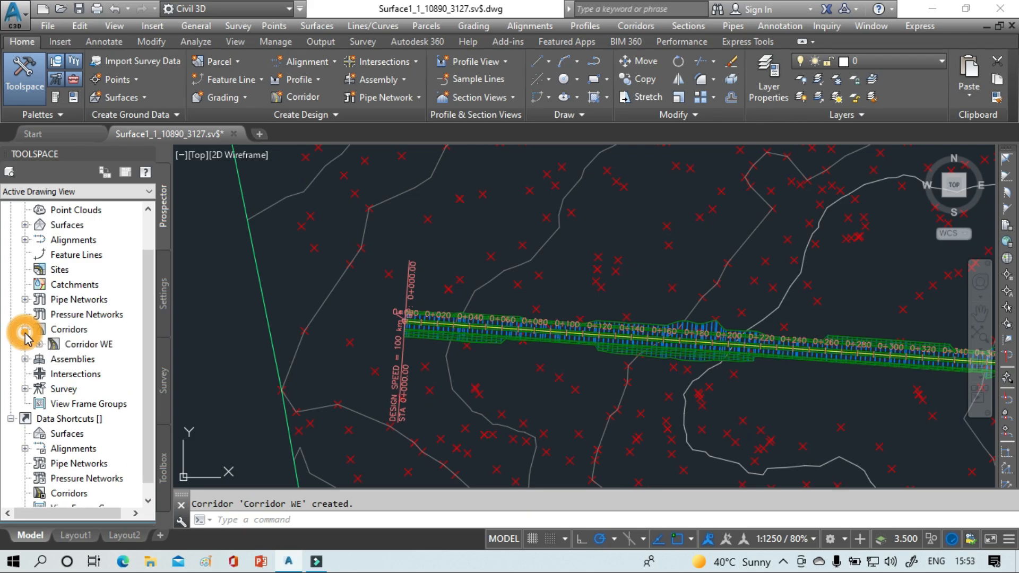
left_click(86, 350)
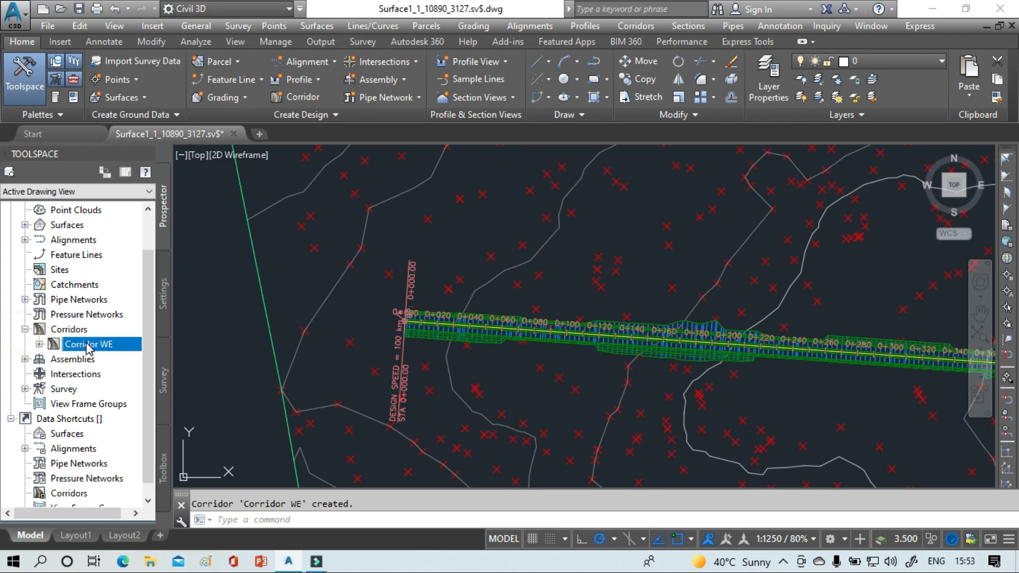
right_click(86, 346)
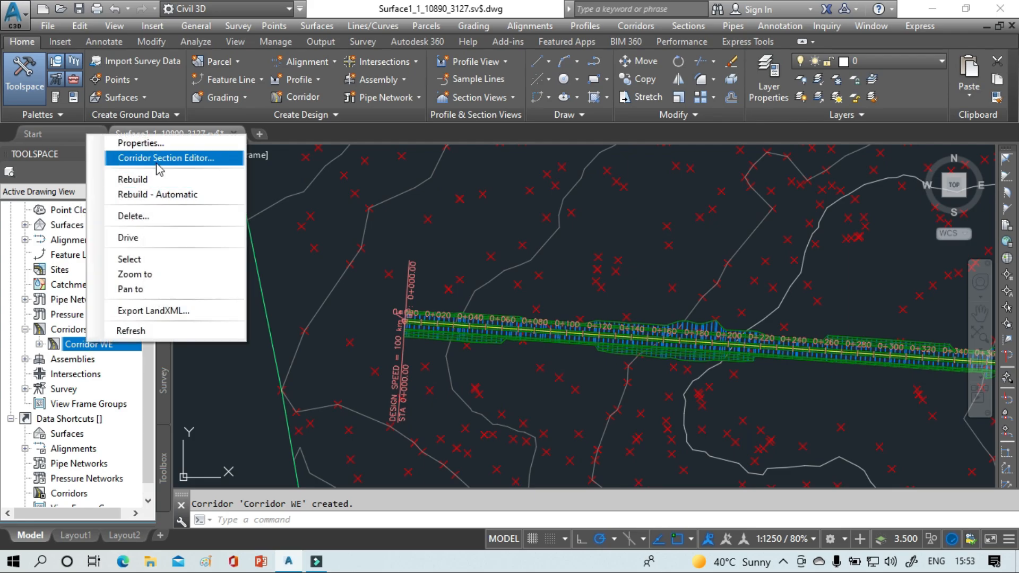
left_click(209, 143)
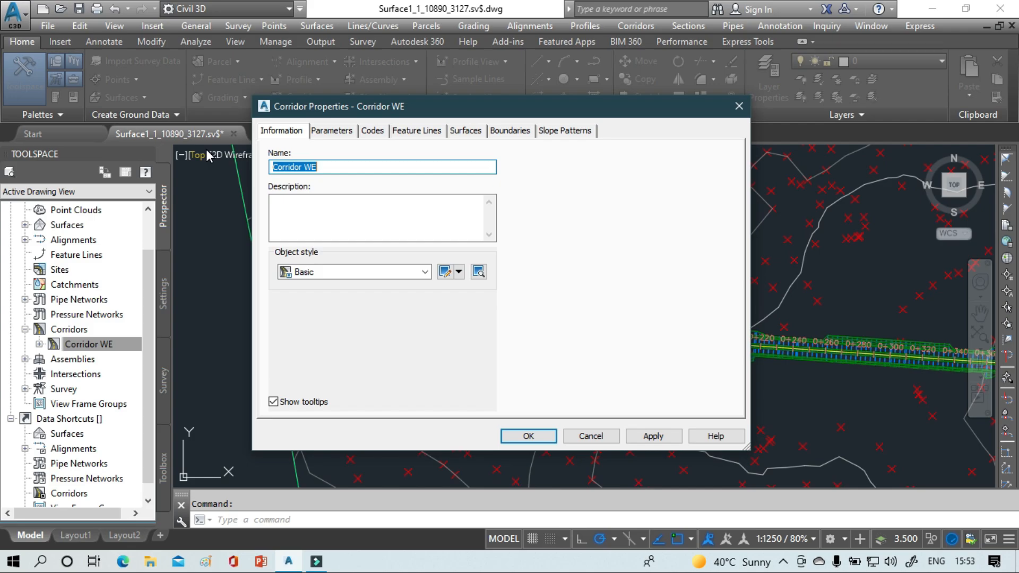
left_click(469, 136)
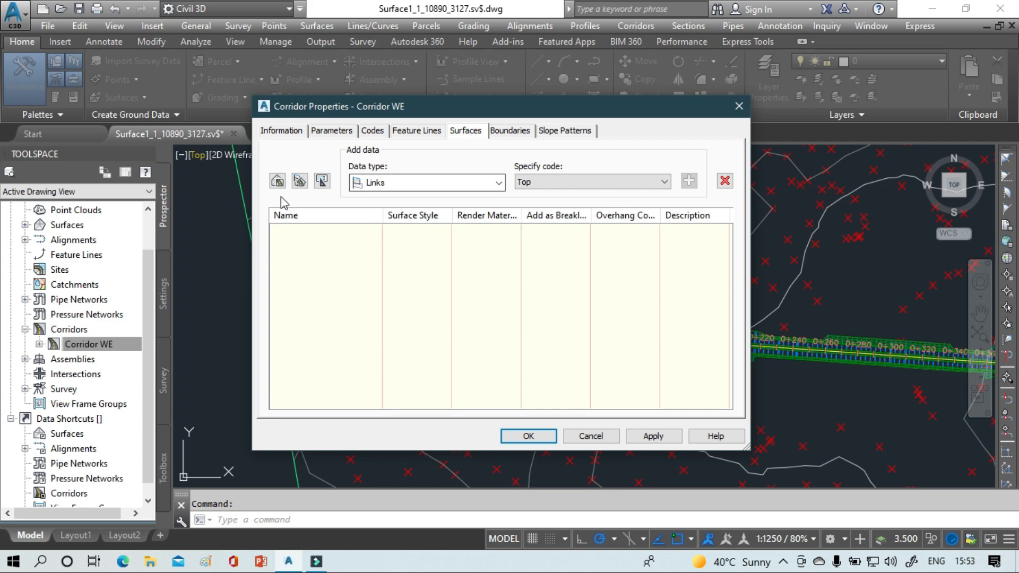
left_click(277, 180)
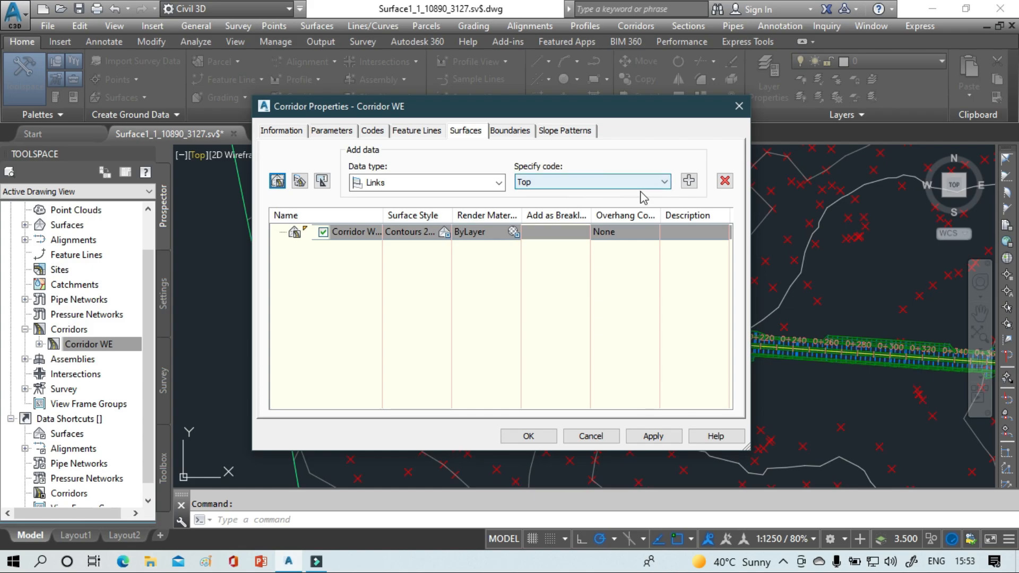
left_click(689, 183)
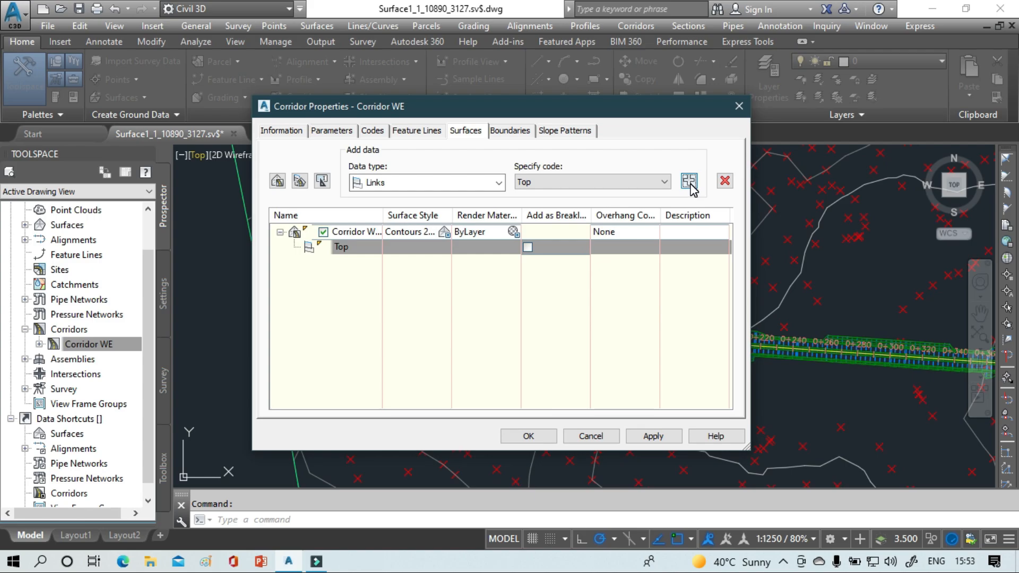
- Add the Daylight feature line automatically as the outside boundary of the Corridor WE surface, then apply, rebuild the corridor and accept the properties
left_click(525, 138)
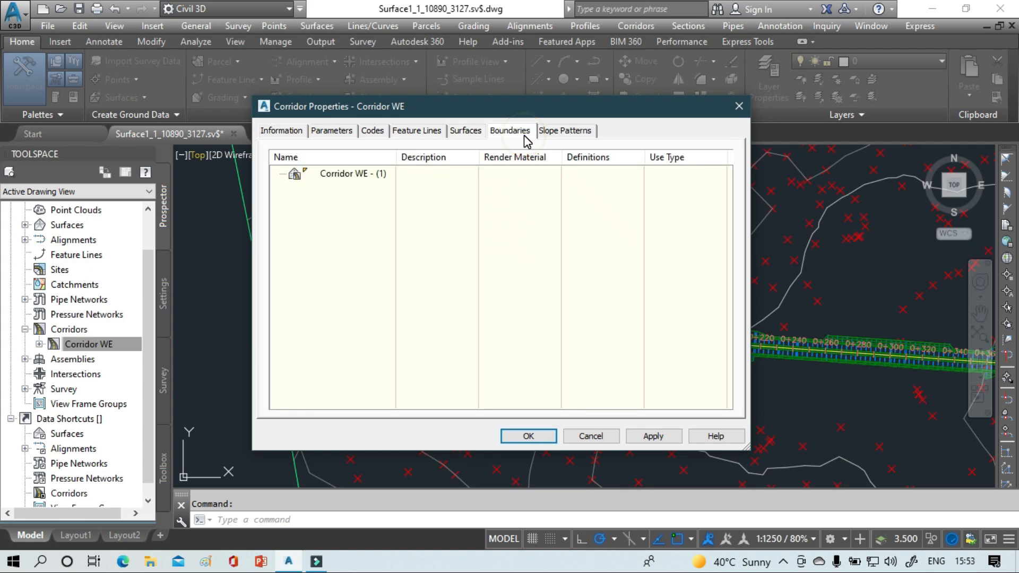
right_click(350, 183)
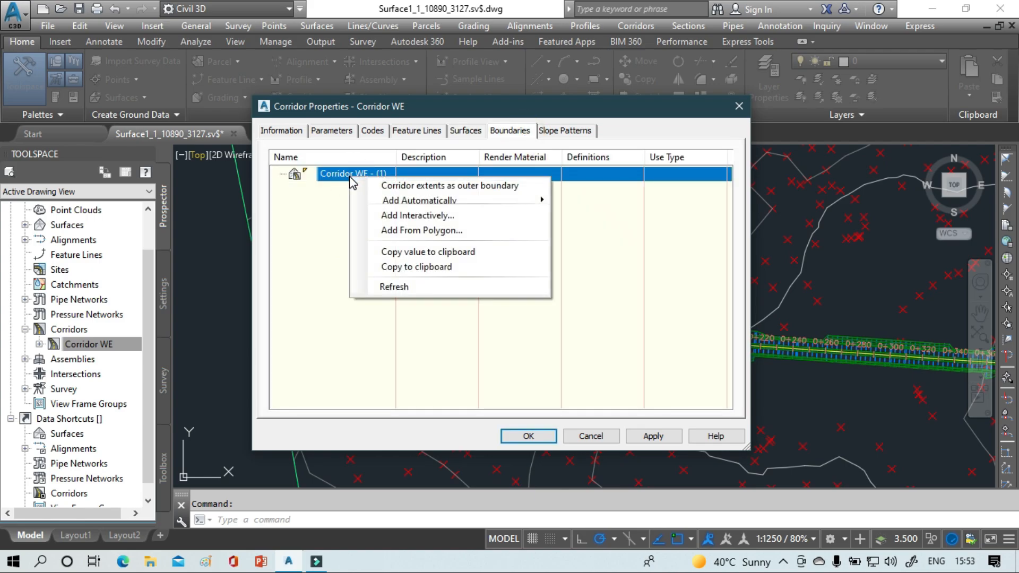
mouse_move(533, 205)
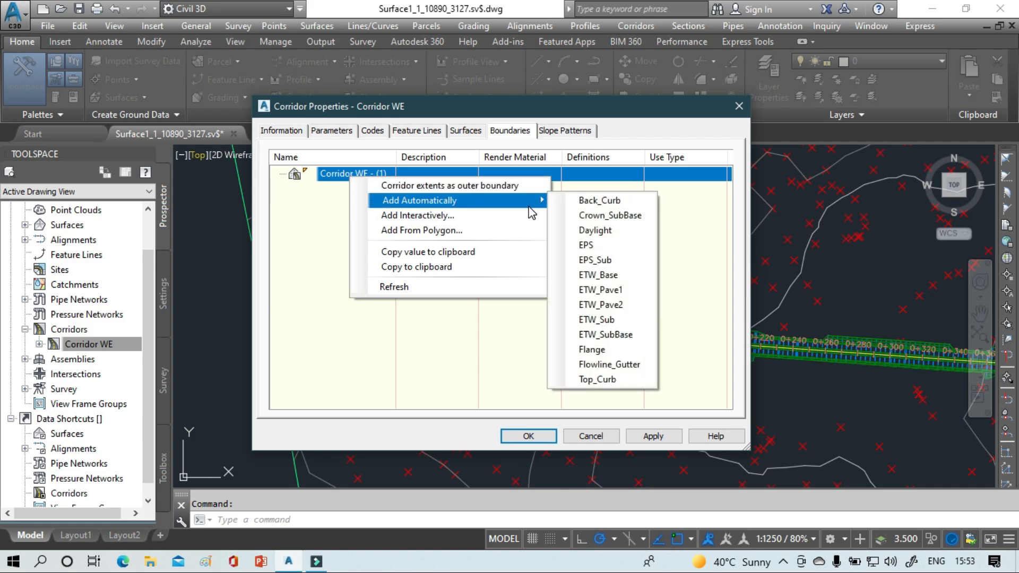
left_click(622, 241)
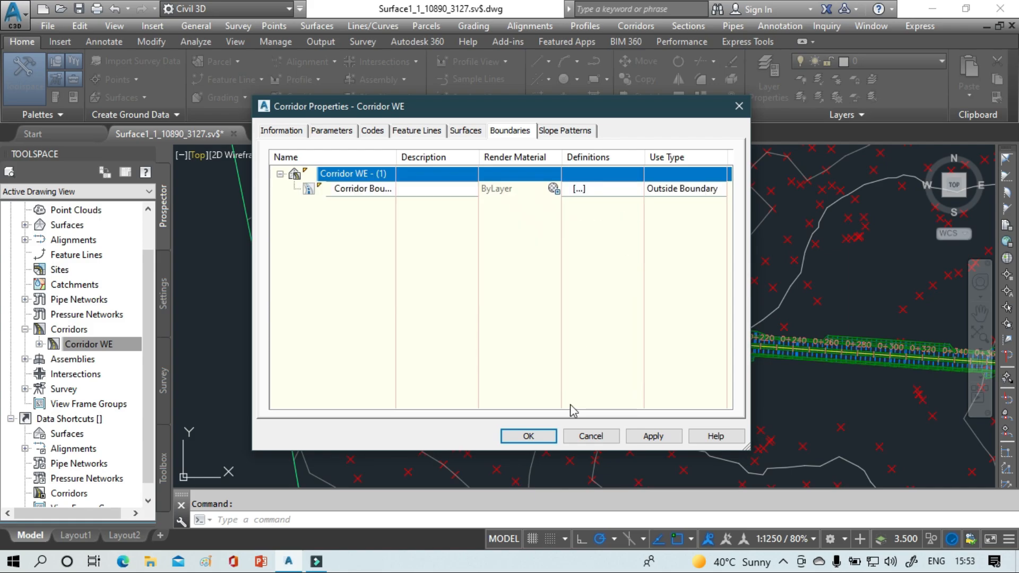
left_click(650, 437)
left_click(584, 435)
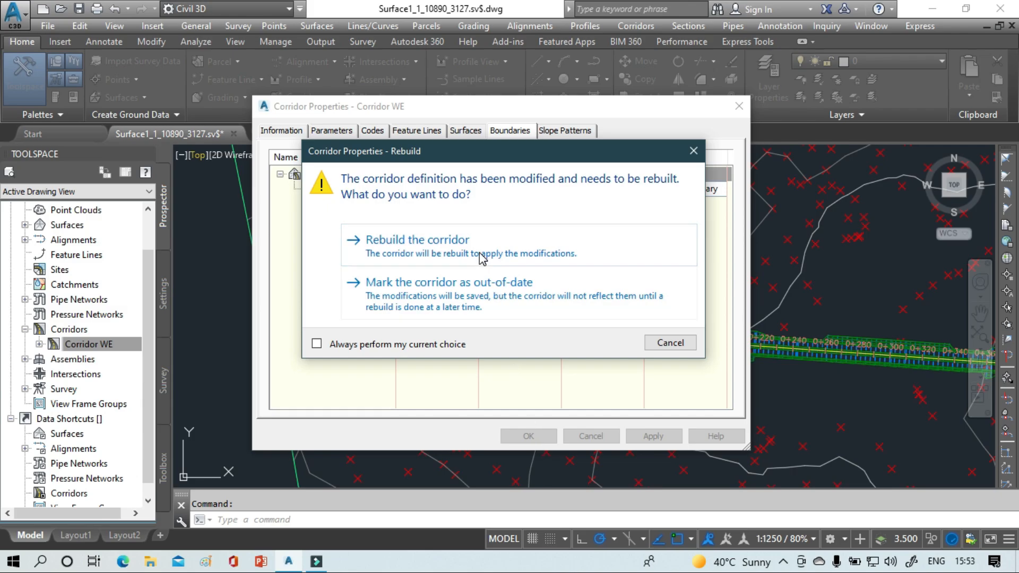
left_click(541, 258)
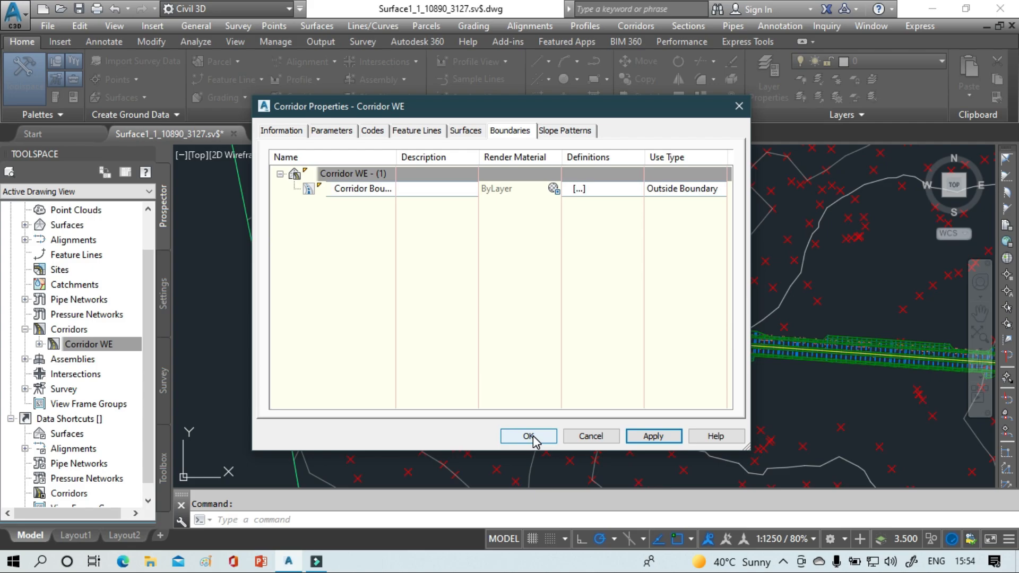
left_click(532, 437)
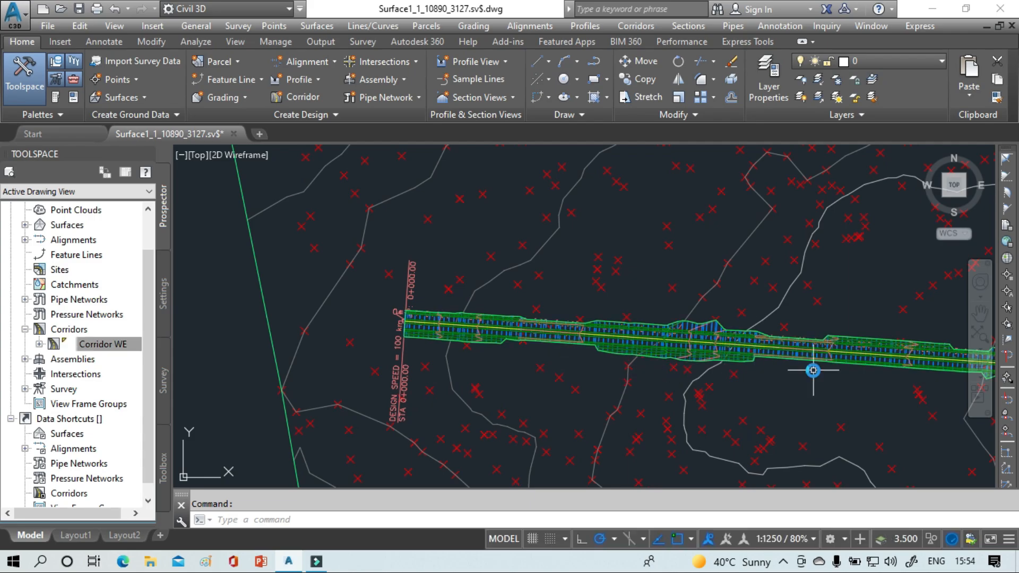
- Examine the rebuilt corridor and its surface boundary along the road, including the end near station 1+276
scroll(811, 366, "down", 5)
mouse_move(811, 365)
middle_mouse_down()
mouse_move(554, 380)
mouse_move(471, 361)
mouse_move(455, 458)
middle_mouse_up()
middle_click_drag(586, 418, 577, 457)
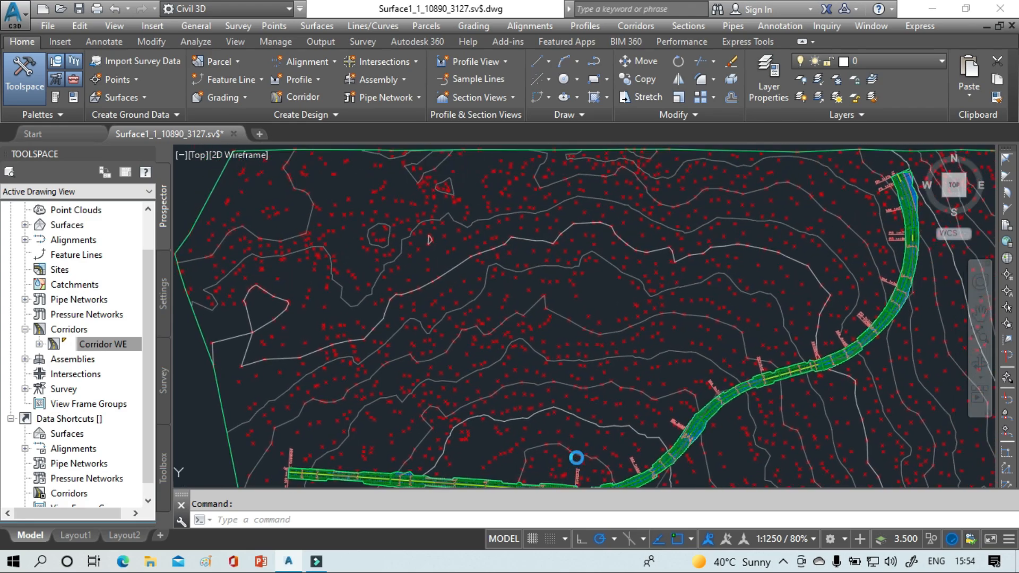
middle_click_drag(650, 380, 402, 496)
scroll(609, 346, "up", 10)
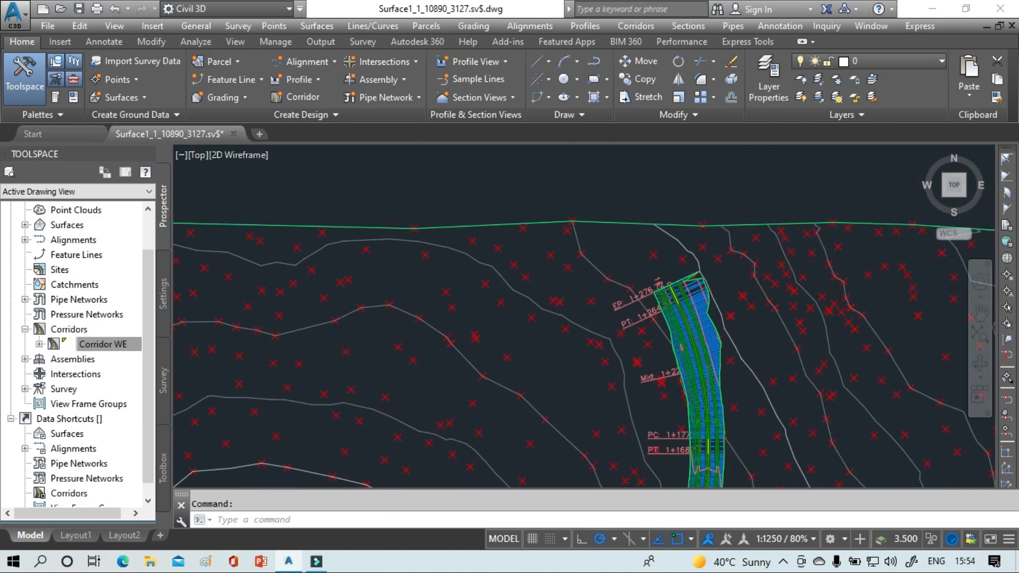
mouse_move(708, 234)
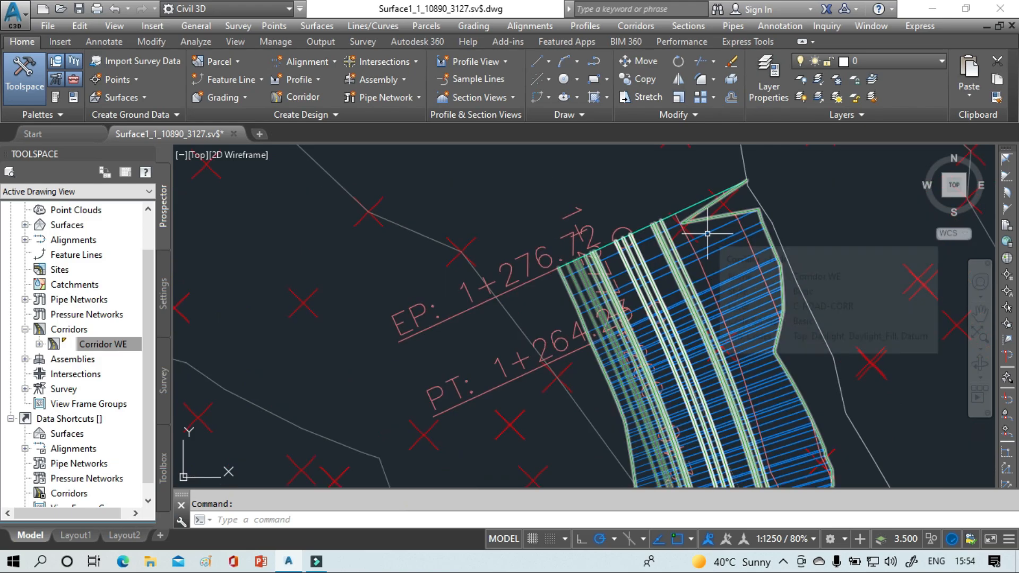
scroll(707, 233, "down", 5)
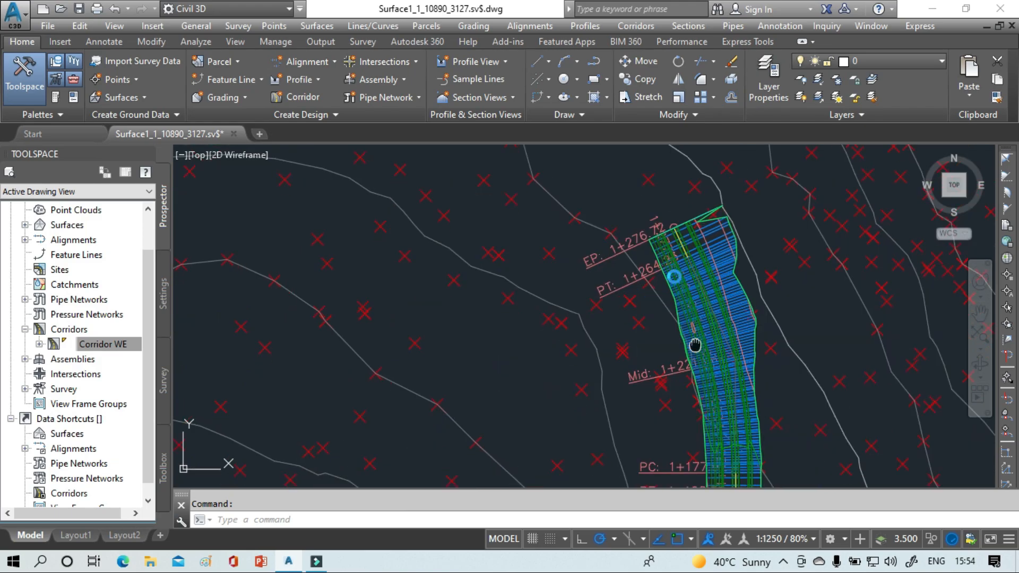
scroll(690, 345, "up", 2)
scroll(706, 358, "down", 3)
scroll(701, 356, "up", 3)
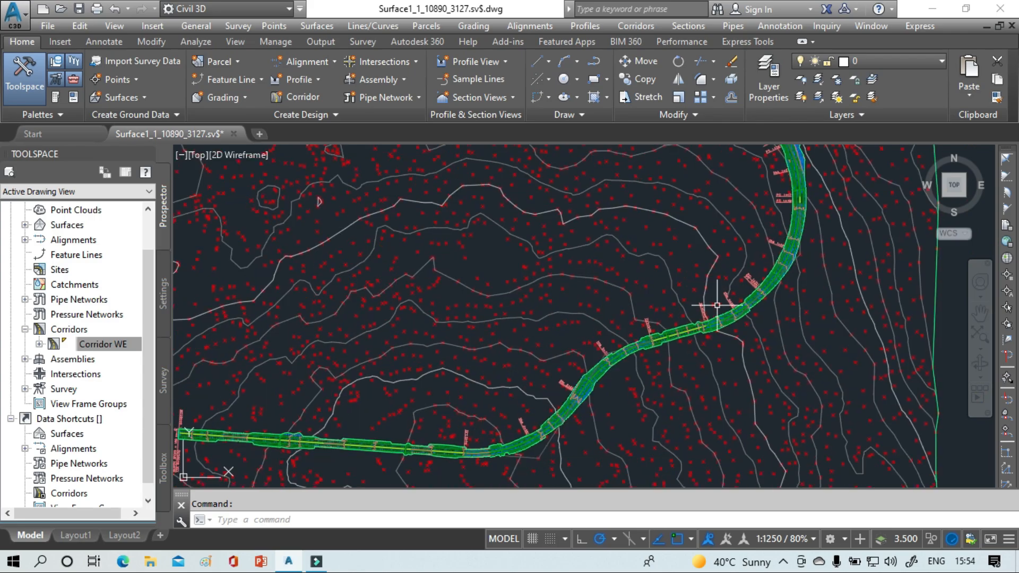
scroll(668, 333, "up", 3)
scroll(668, 334, "down", 7)
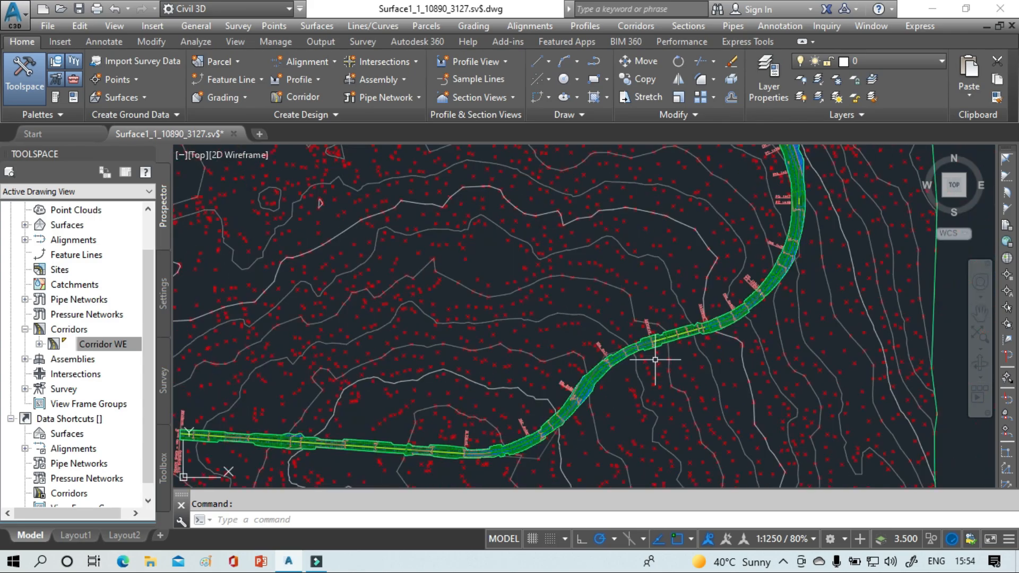
mouse_move(655, 358)
middle_mouse_down()
mouse_move(792, 312)
mouse_move(757, 317)
middle_mouse_up()
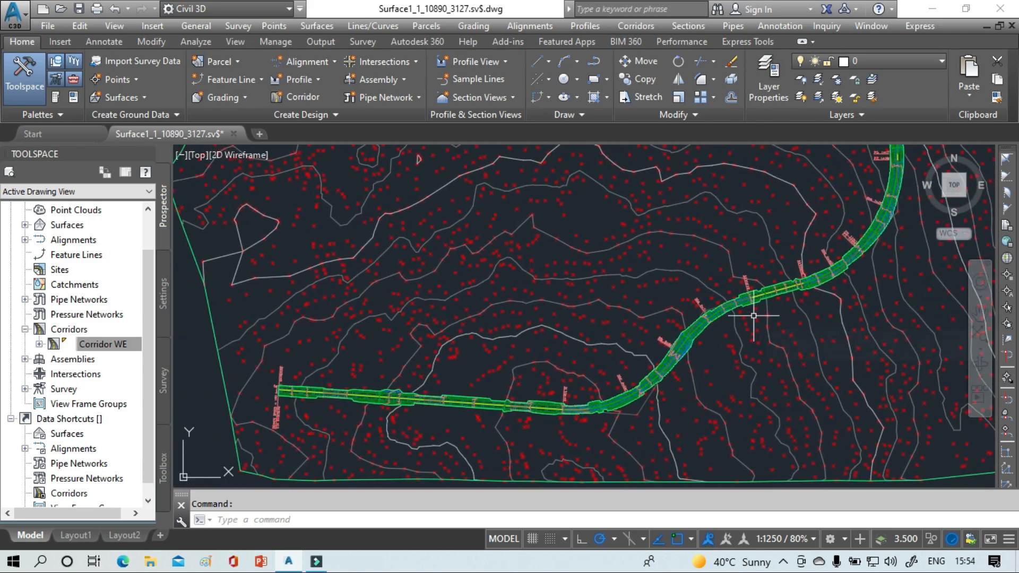
mouse_move(753, 315)
- Open the Volumes Dashboard and start a new TIN volume surface named Volume Surface
left_click(196, 41)
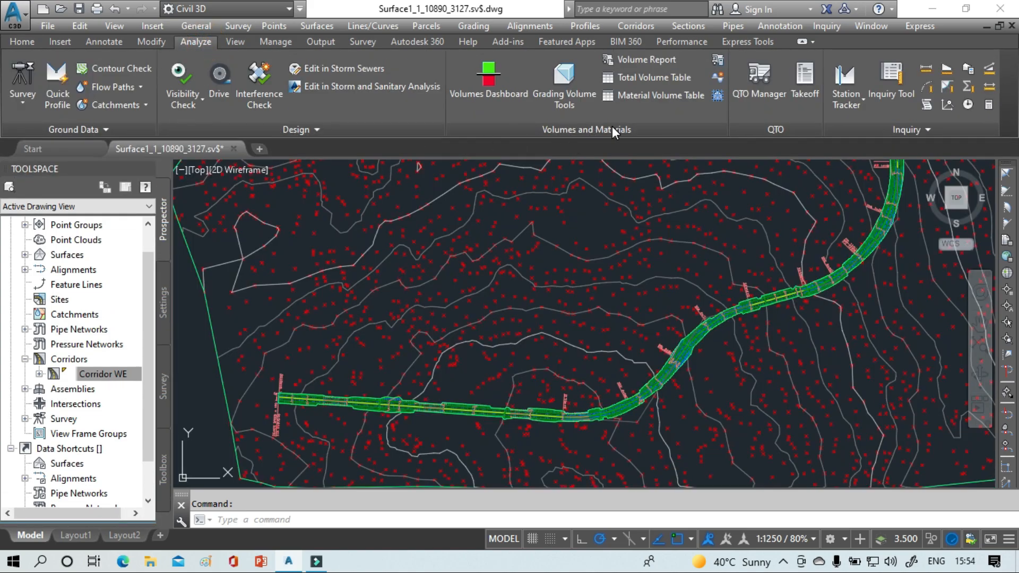
left_click(487, 88)
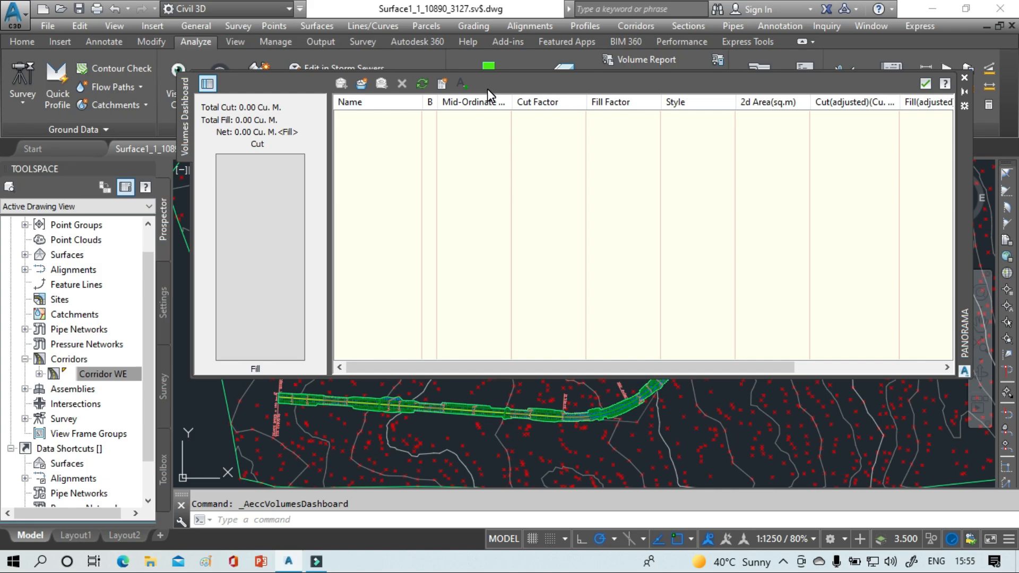
left_click(361, 86)
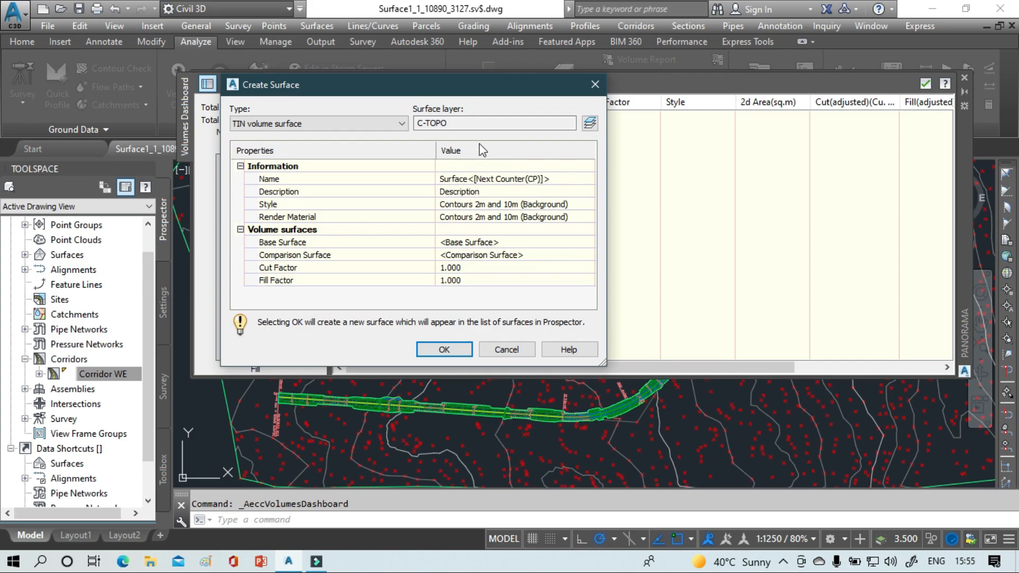
left_click(595, 84)
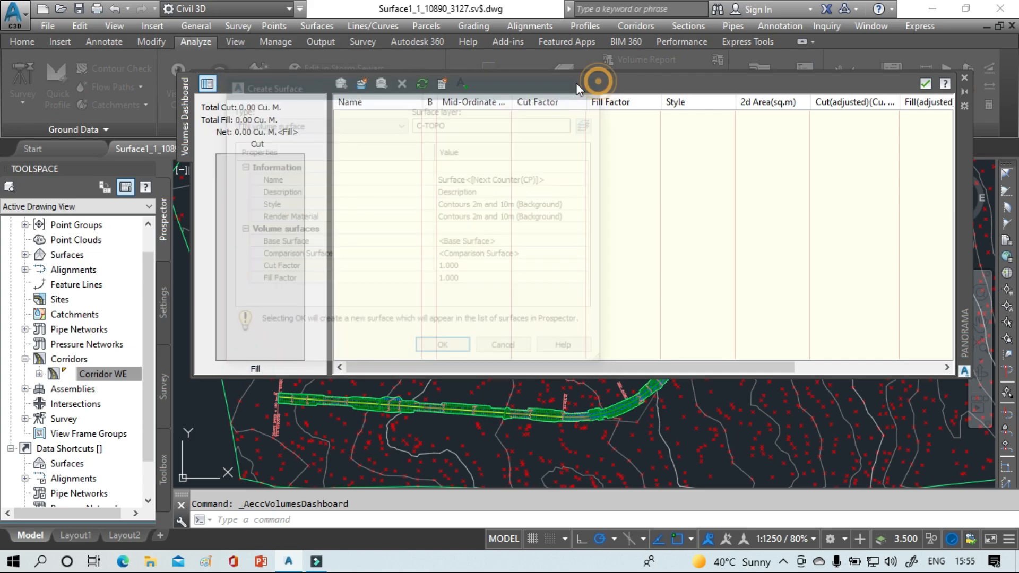
left_click(365, 90)
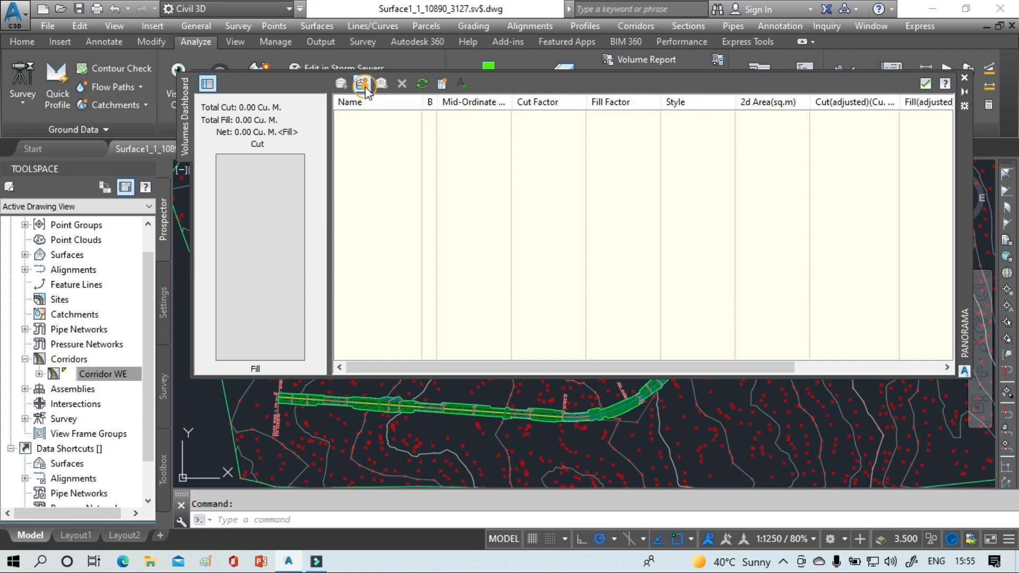
left_click(563, 179)
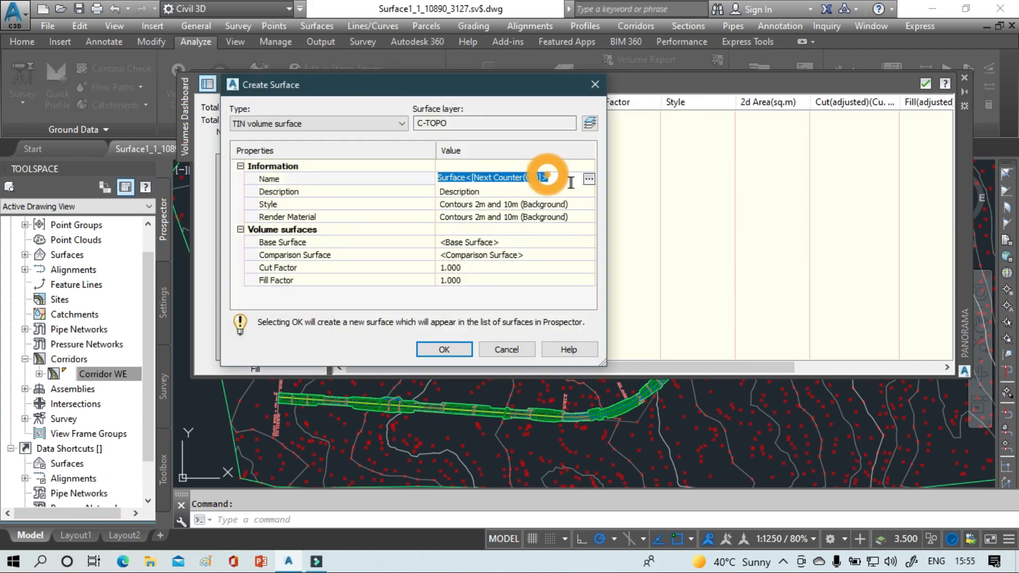
left_click_drag(563, 178, 468, 175)
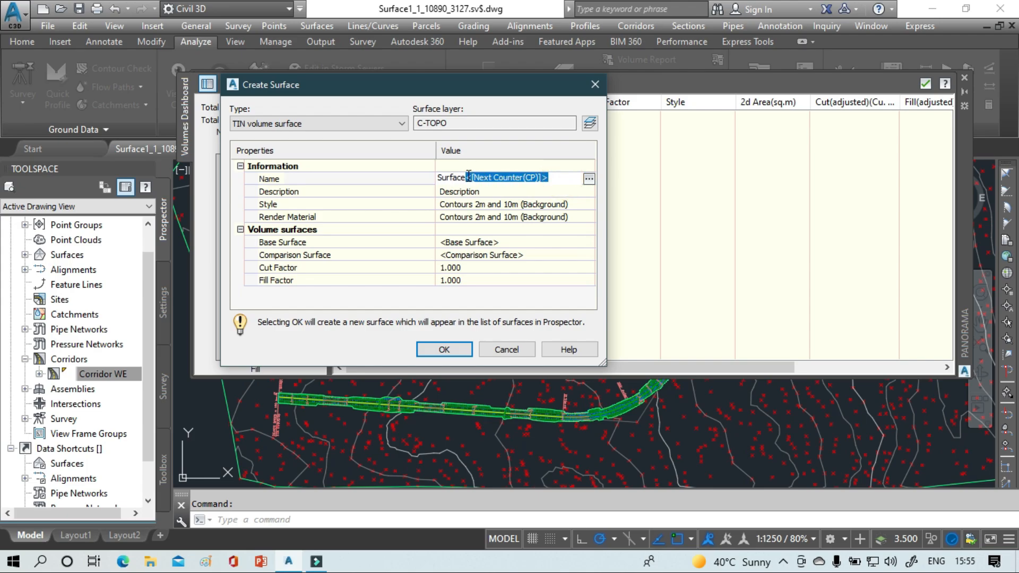
key("BackSpace")
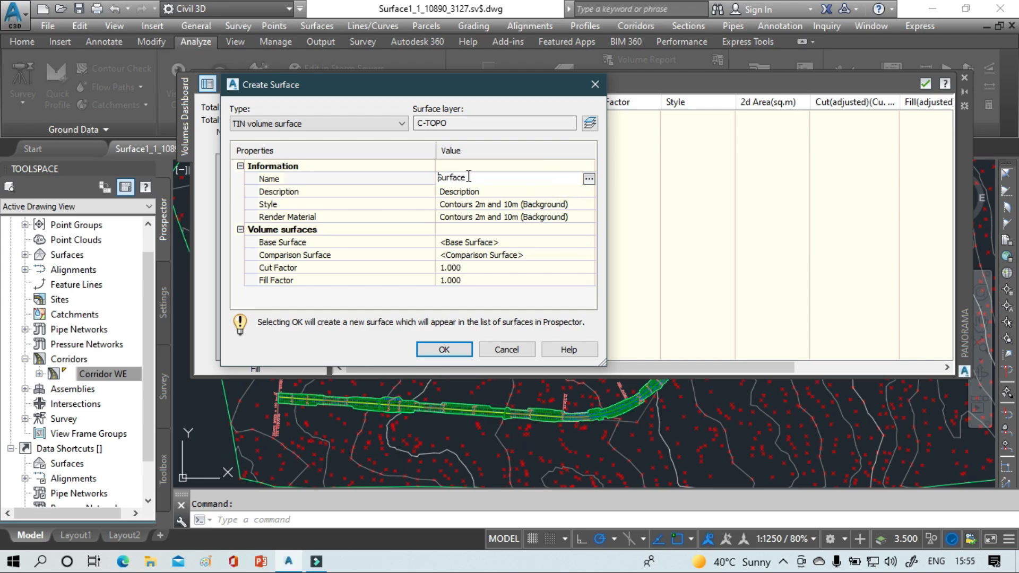
type("Volume")
- Assign Existing Ground Surface as the base surface of the new volume surface
left_click(524, 242)
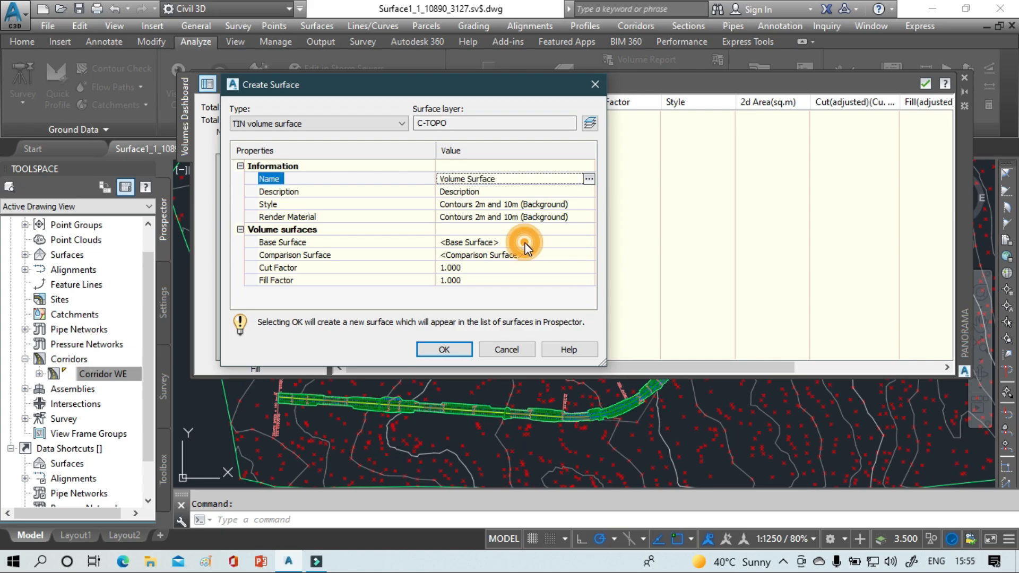
left_click(558, 242)
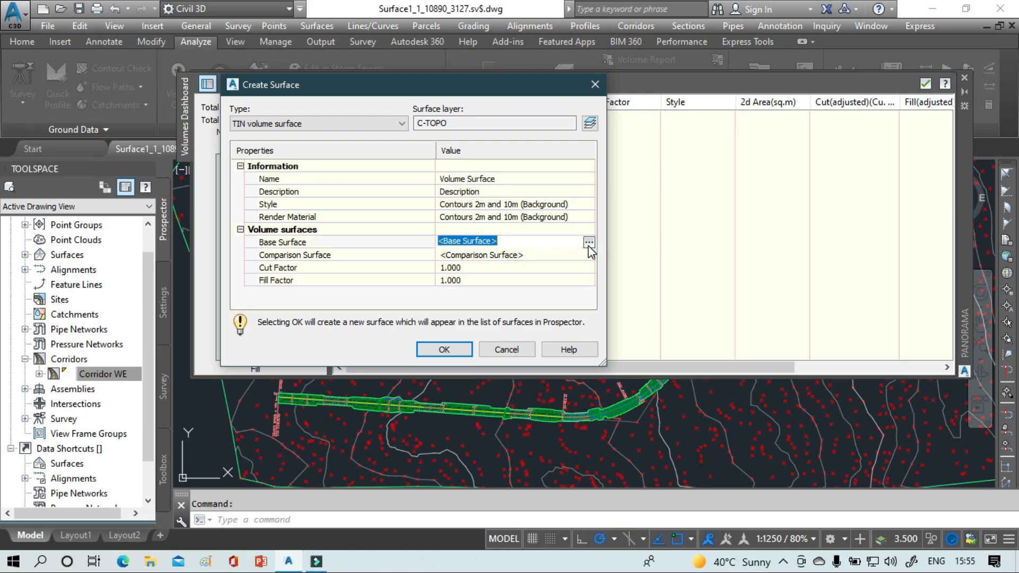
left_click(587, 243)
left_click(415, 232)
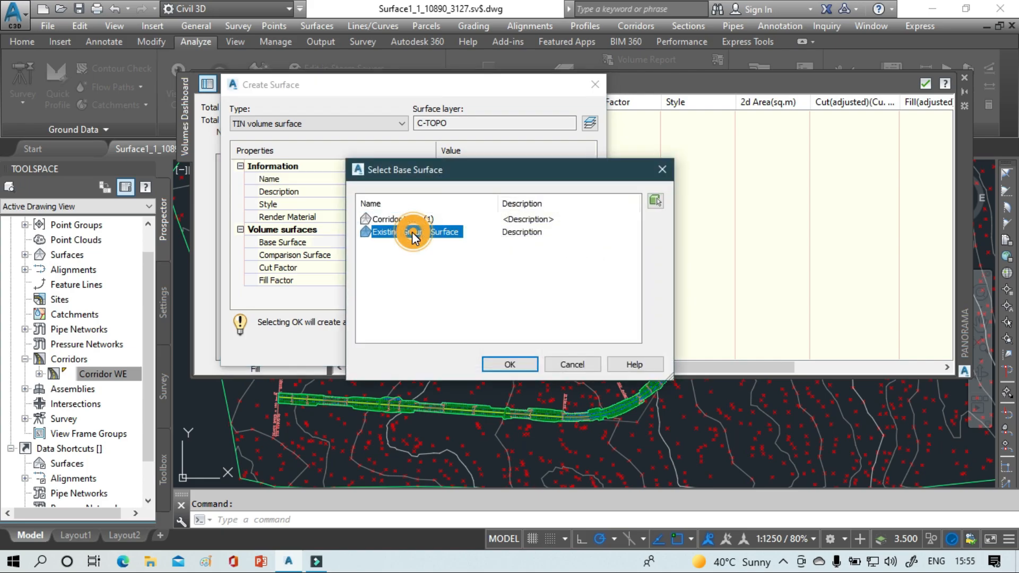
left_click(510, 364)
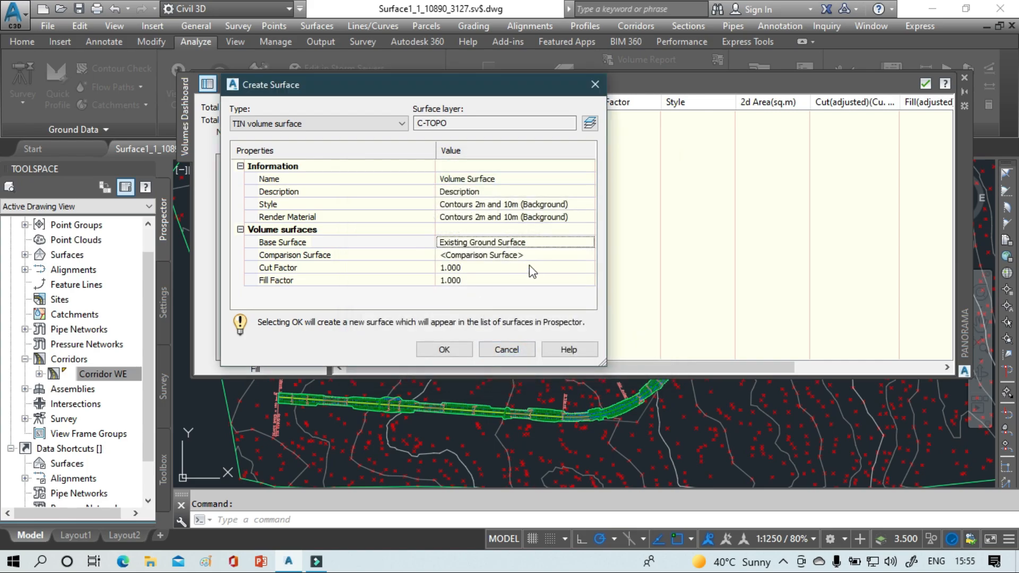
- Assign Corridor WE - (1) as the comparison surface and create the volume surface with cut and fill factors of 1.000
left_click(544, 256)
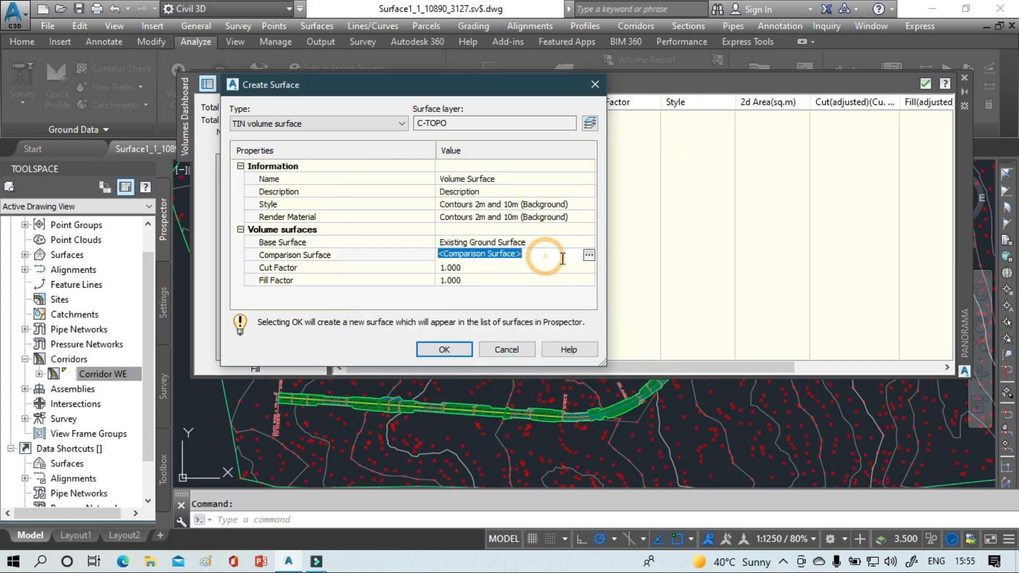
left_click(590, 257)
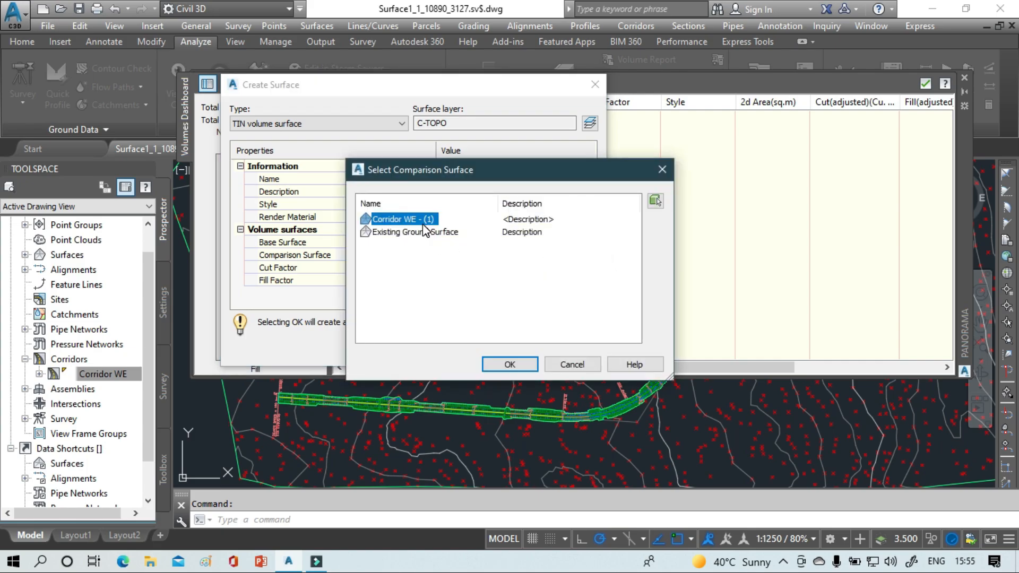
left_click(510, 364)
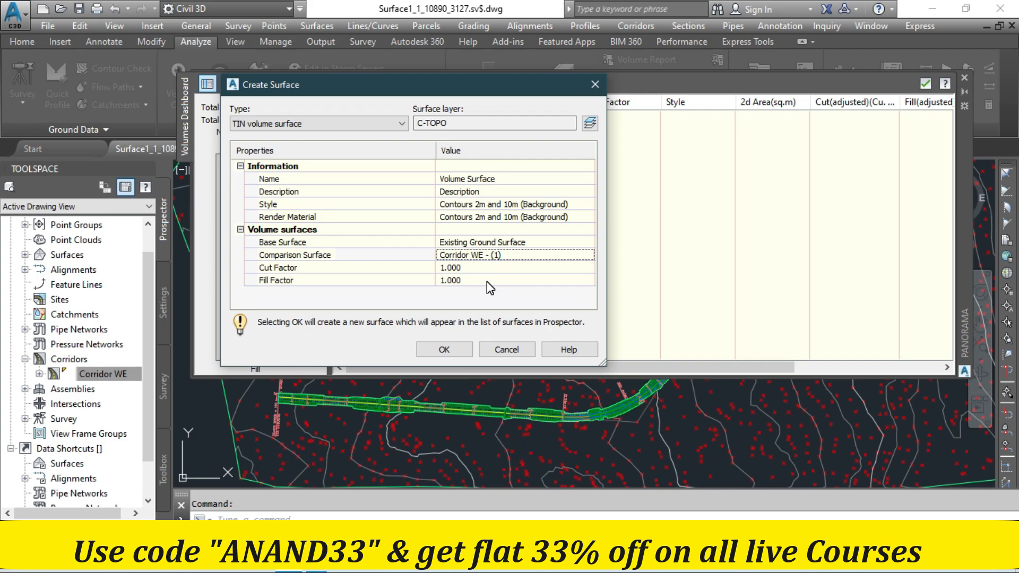
left_click(452, 352)
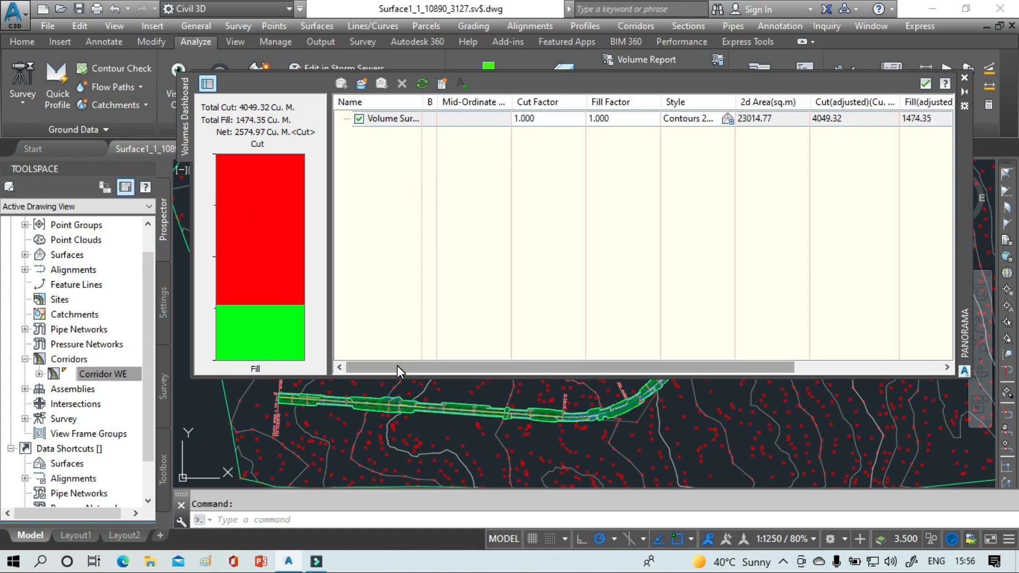
- Review the volume surface's cut, fill and net columns, generate its Cut/Fill Report, and close the report after reading it
left_click_drag(397, 365, 550, 371)
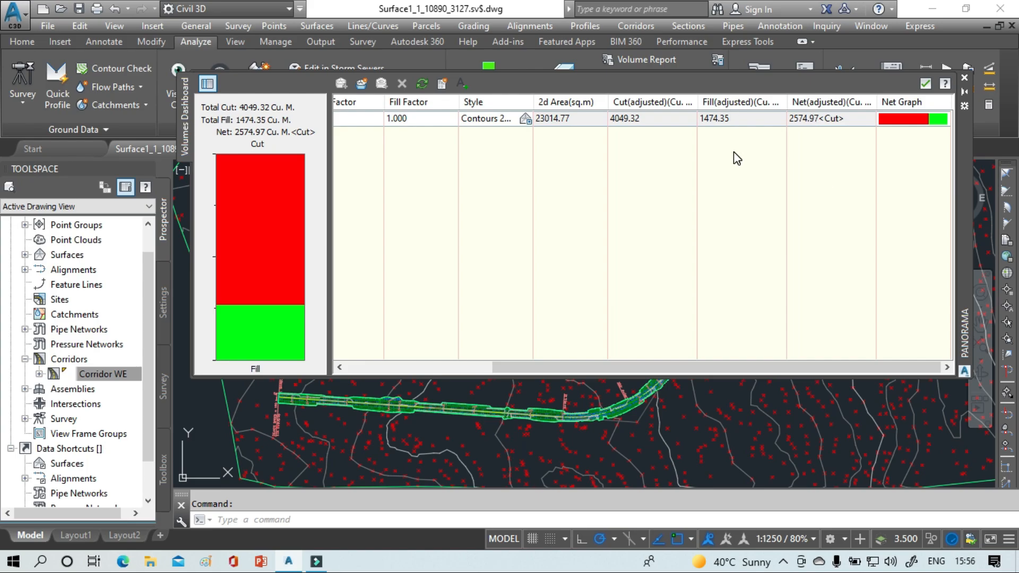
left_click(447, 92)
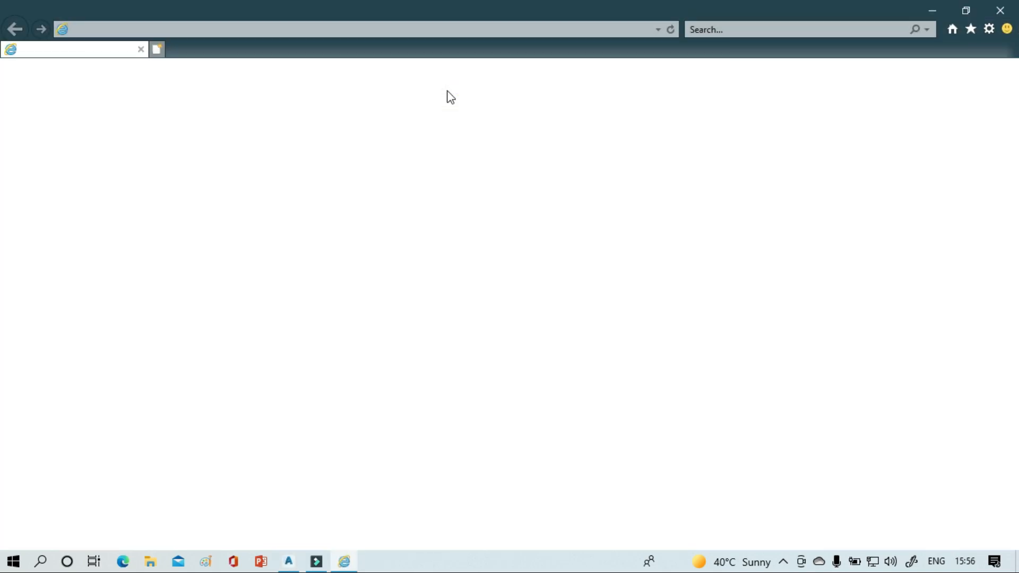
left_click(692, 380)
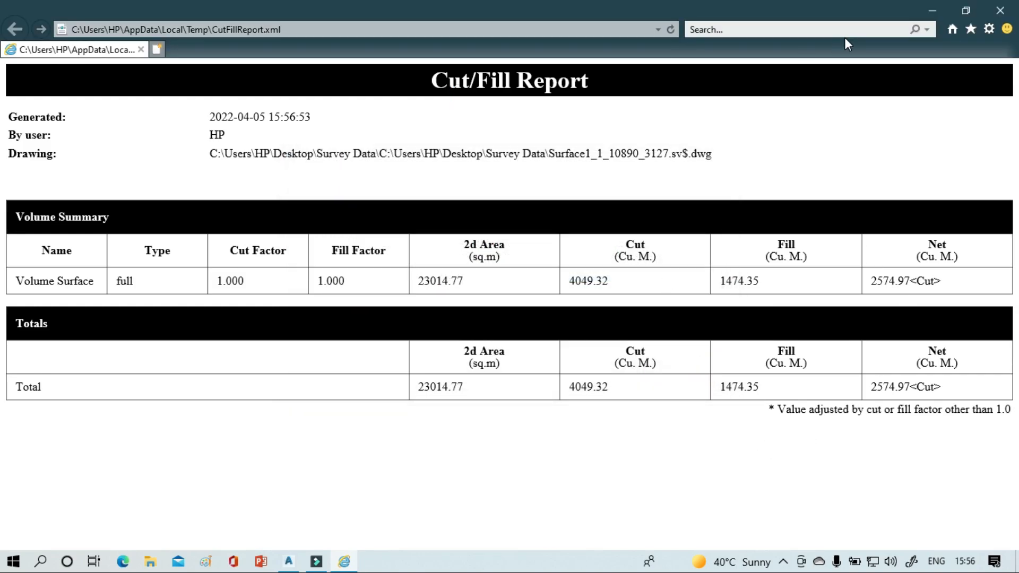
left_click(1000, 11)
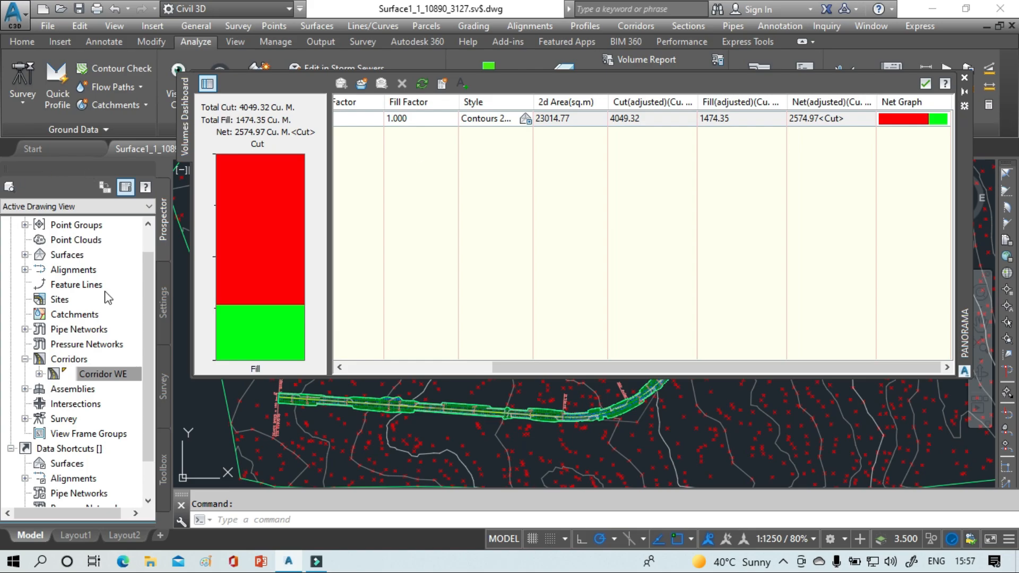
- Insert the Cut/Fill Summary table in the empty area below the surface boundary and close the Volumes Dashboard
left_click(467, 87)
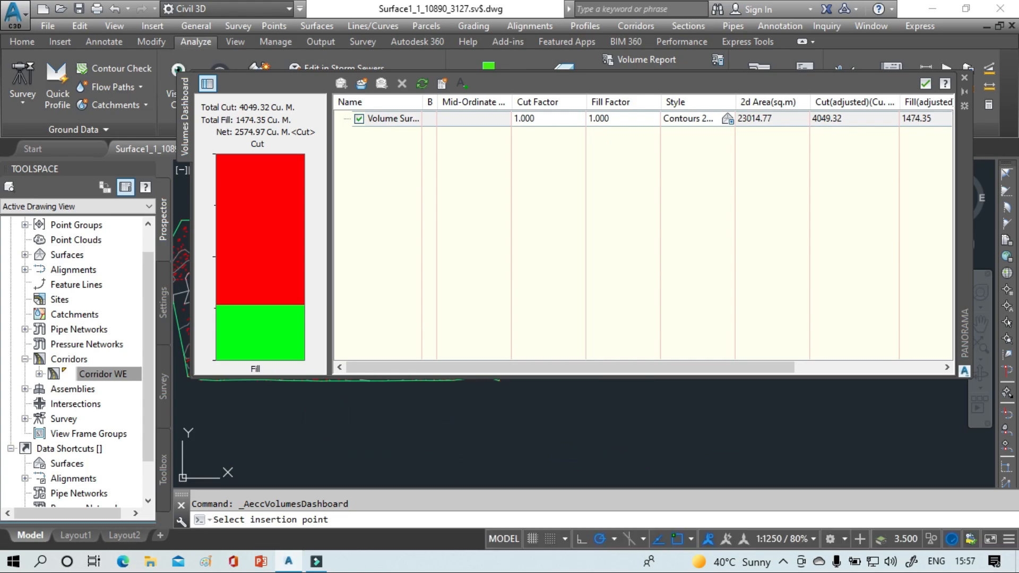
left_click(352, 393)
left_click(927, 85)
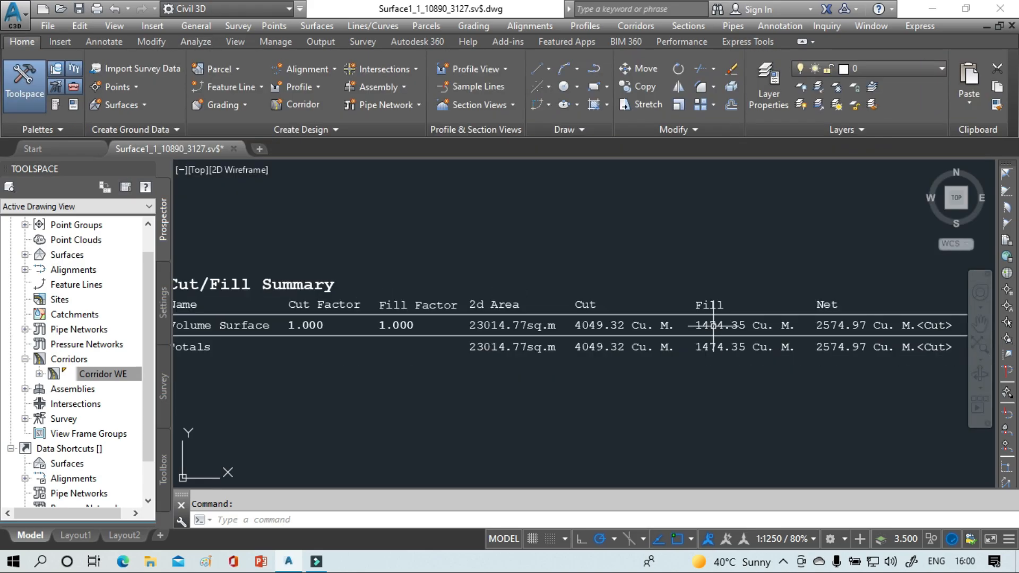
- Inspect Corridor WE in the Object Viewer, then clear the selection
scroll(713, 325, "down", 8)
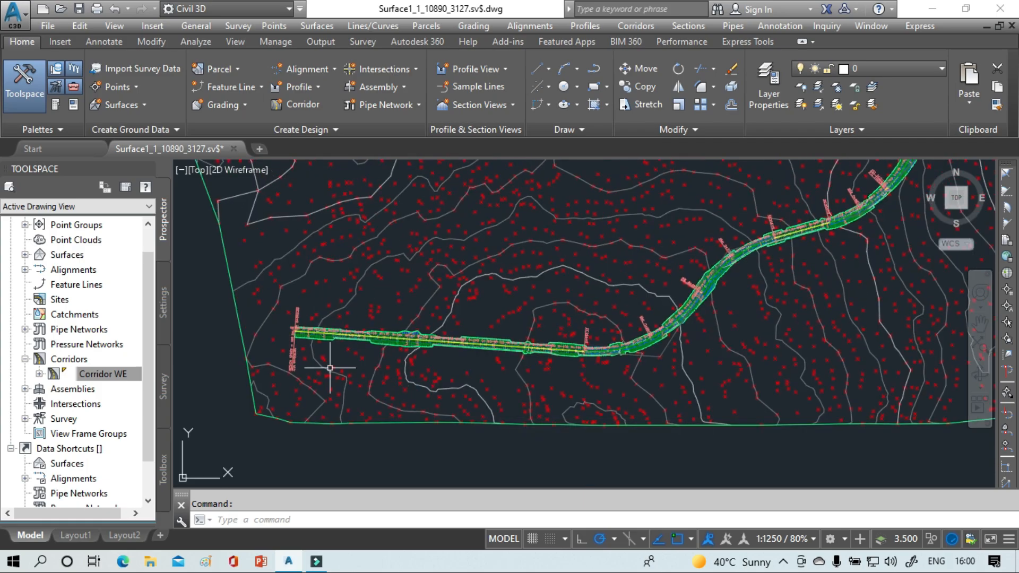
scroll(368, 357, "up", 4)
scroll(368, 357, "up", 5)
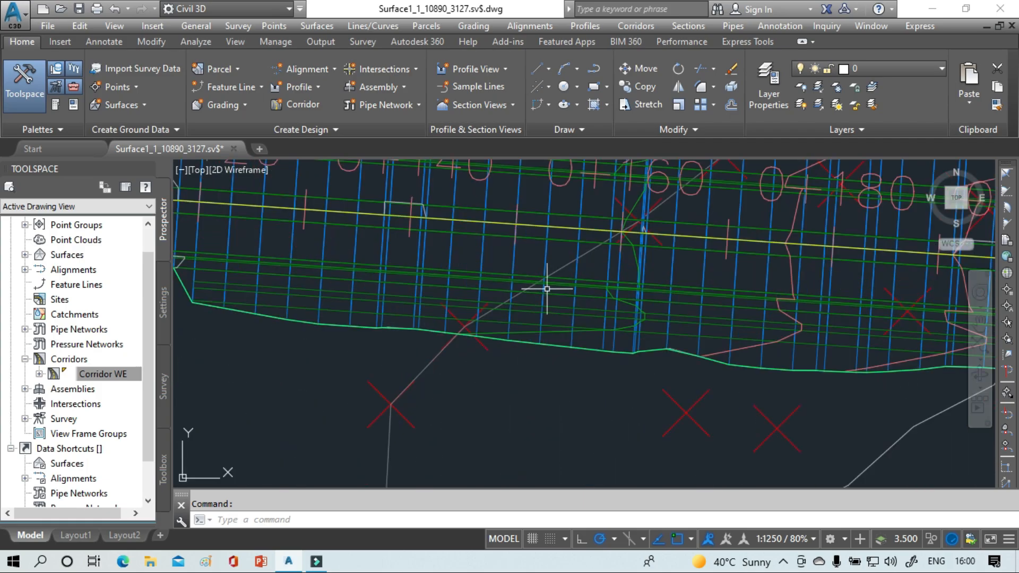
scroll(480, 281, "down", 2)
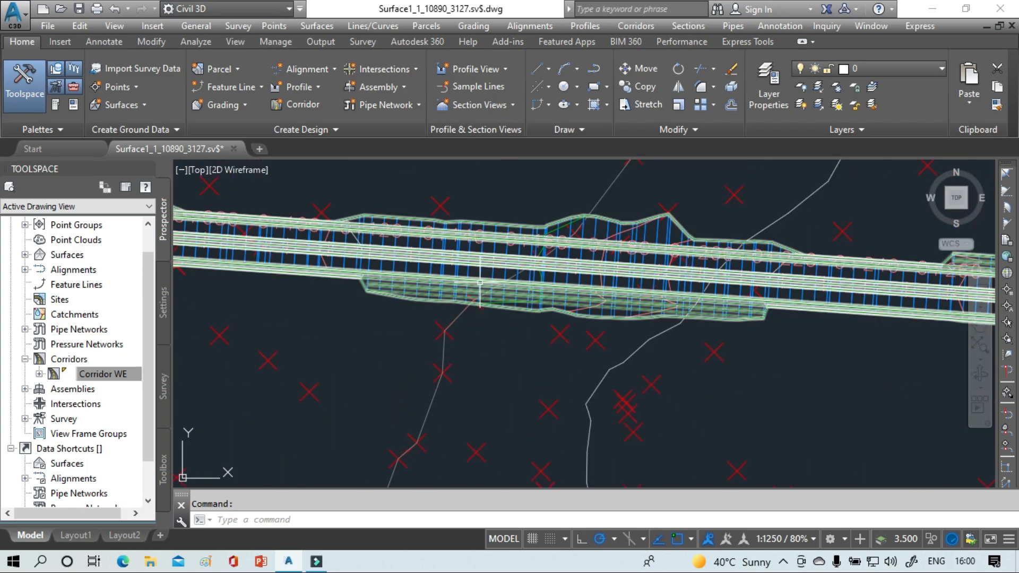
left_click(328, 259)
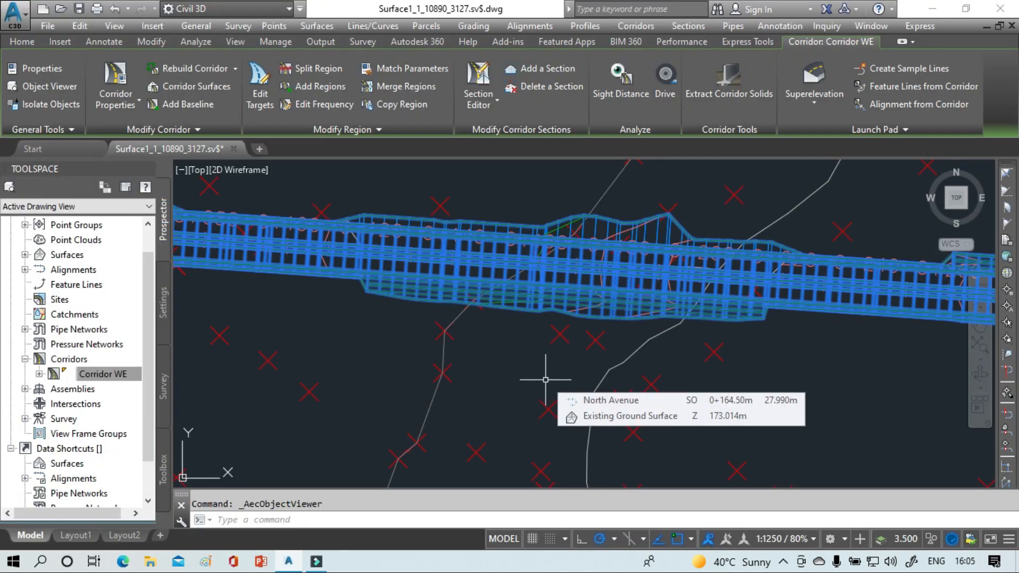
scroll(464, 398, "down", 6)
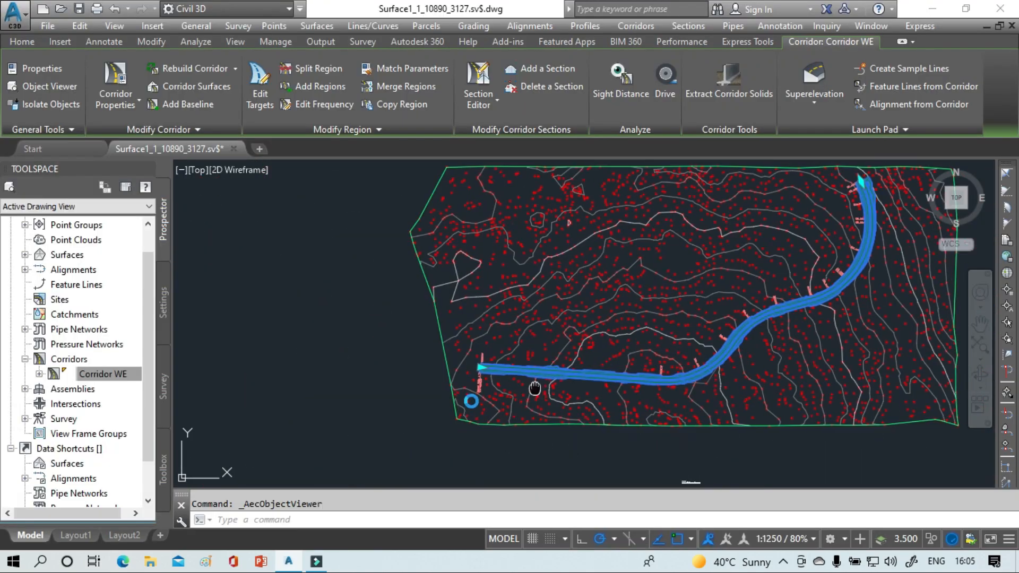
key("Escape")
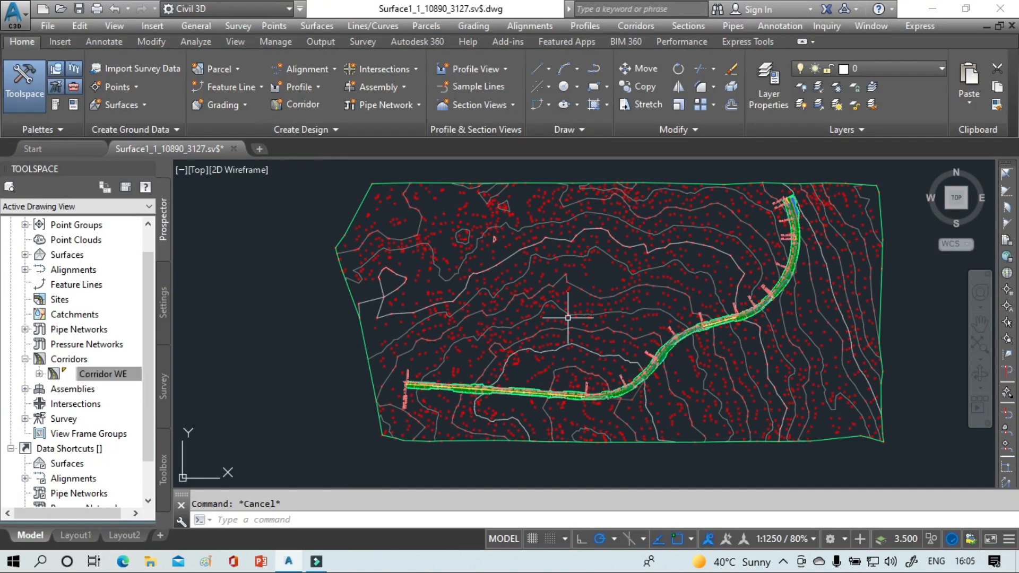
- Start the Drive command on Corridor WE with the Crown feature line as the drive path
scroll(522, 416, "up", 5)
scroll(552, 292, "up", 4)
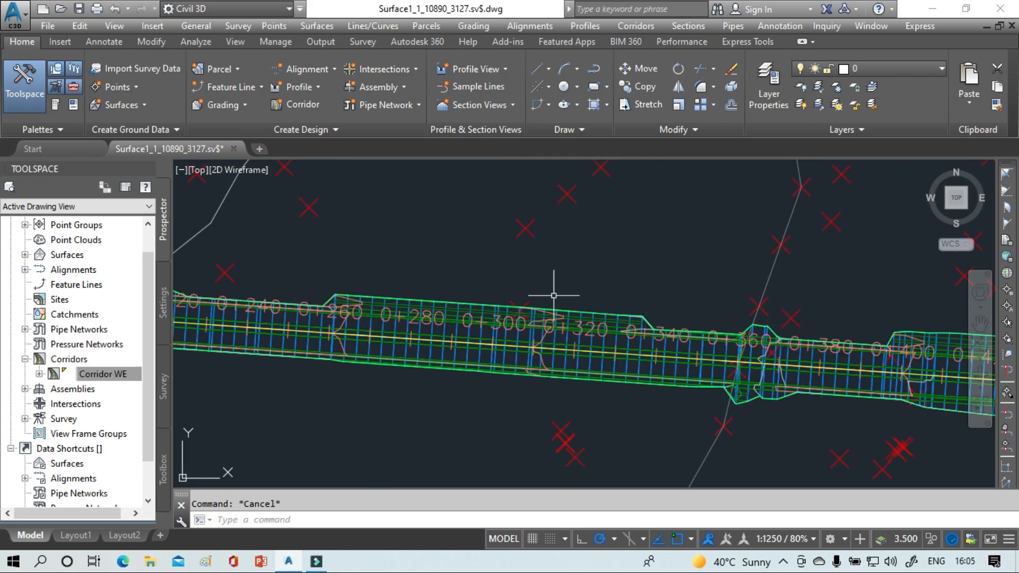
left_click(524, 345)
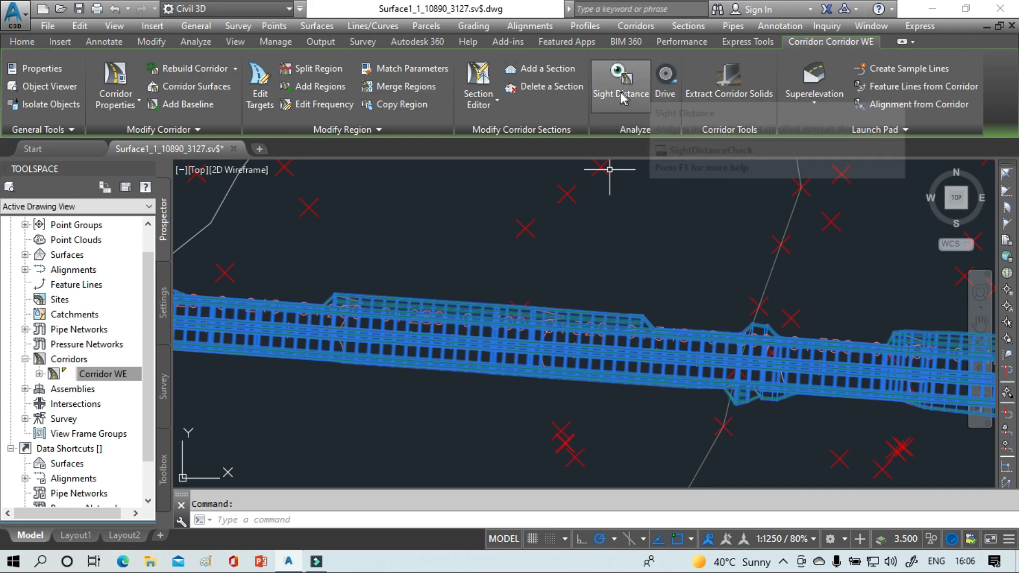
left_click(661, 98)
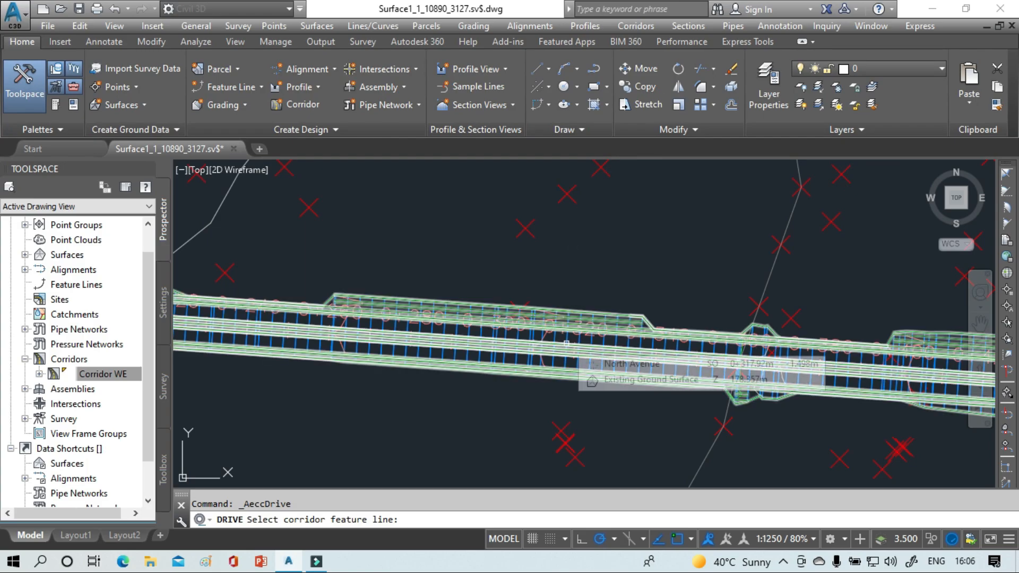
left_click(566, 344)
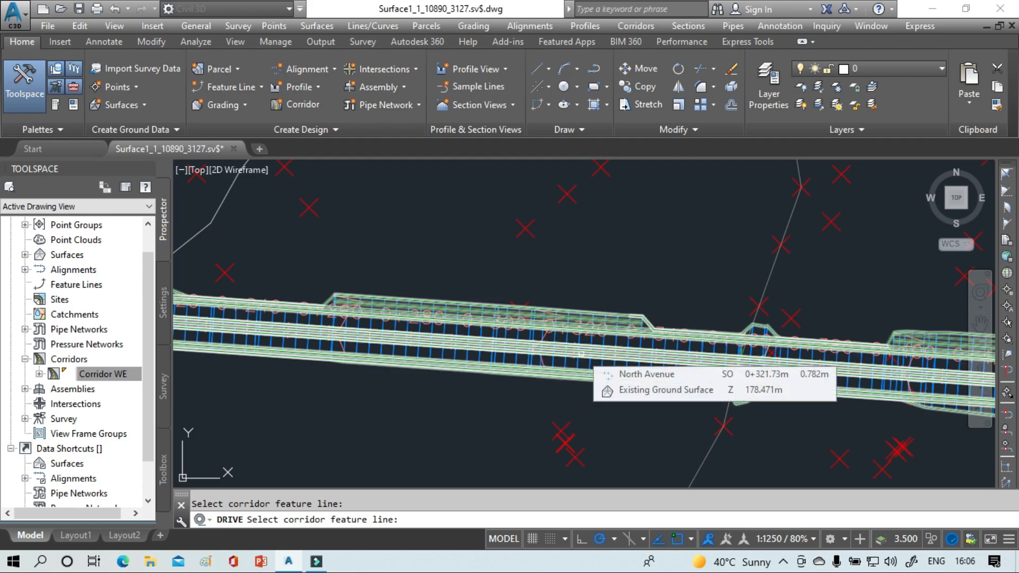
left_click(547, 354)
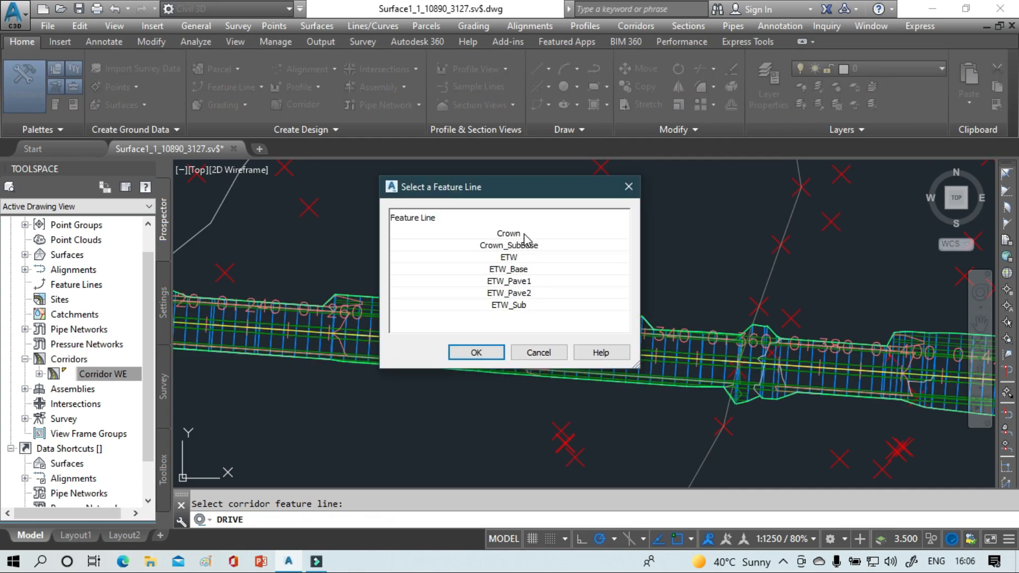
left_click(524, 234)
left_click(495, 353)
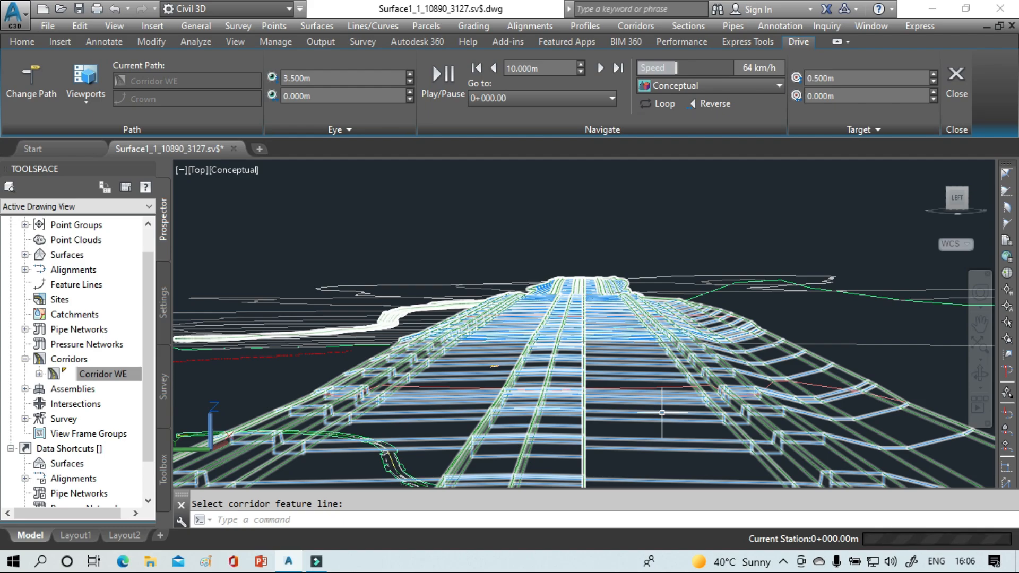
- Play the drive along Corridor WE in the Realistic visual style, then stop and close the drive view
mouse_move(659, 402)
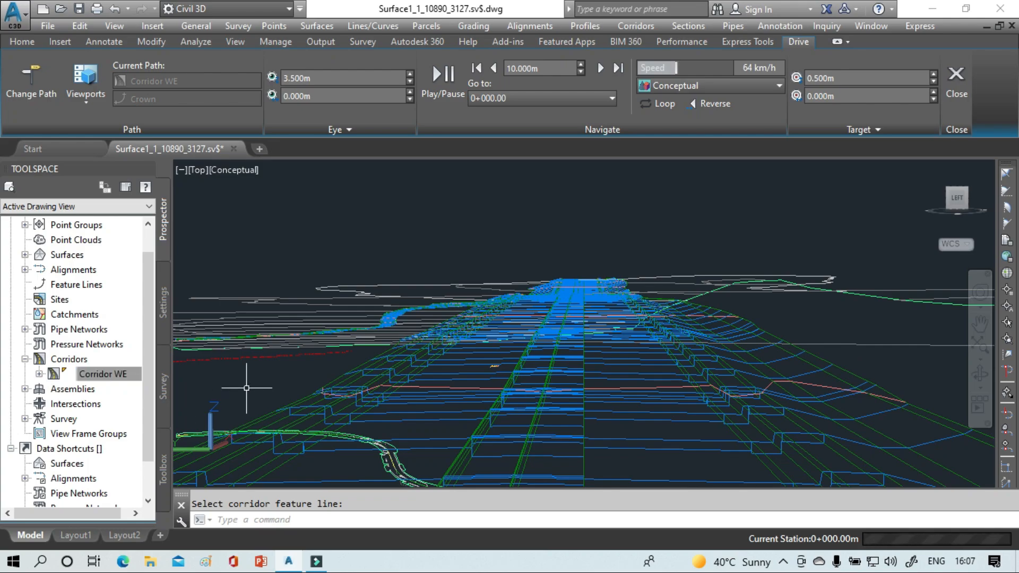
mouse_move(246, 388)
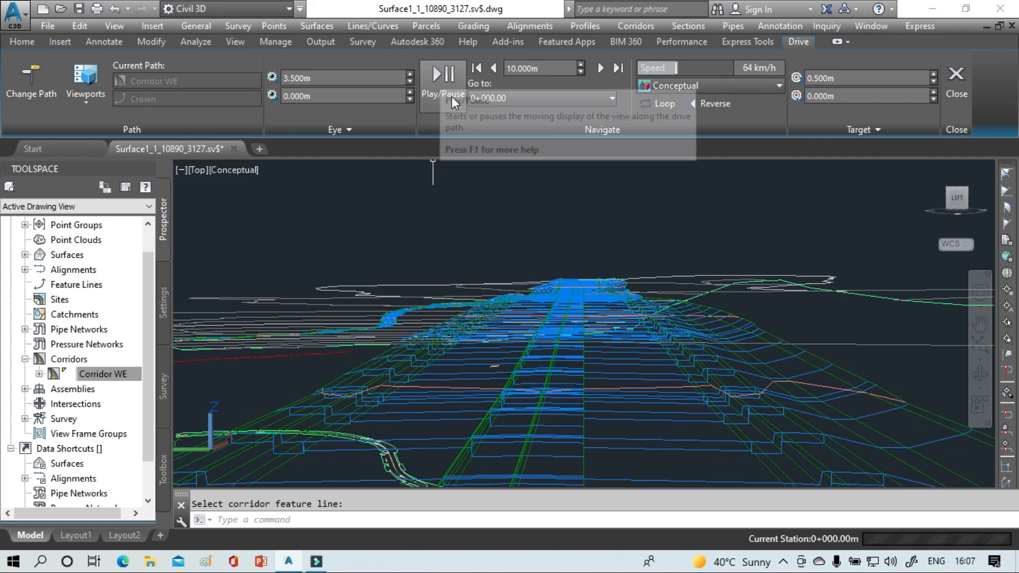
left_click(440, 84)
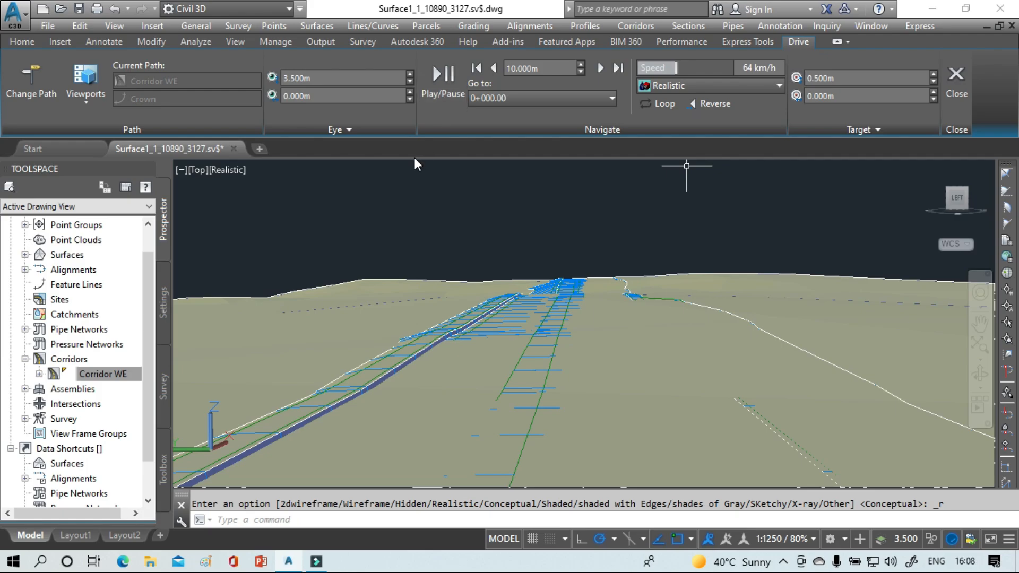
left_click(451, 100)
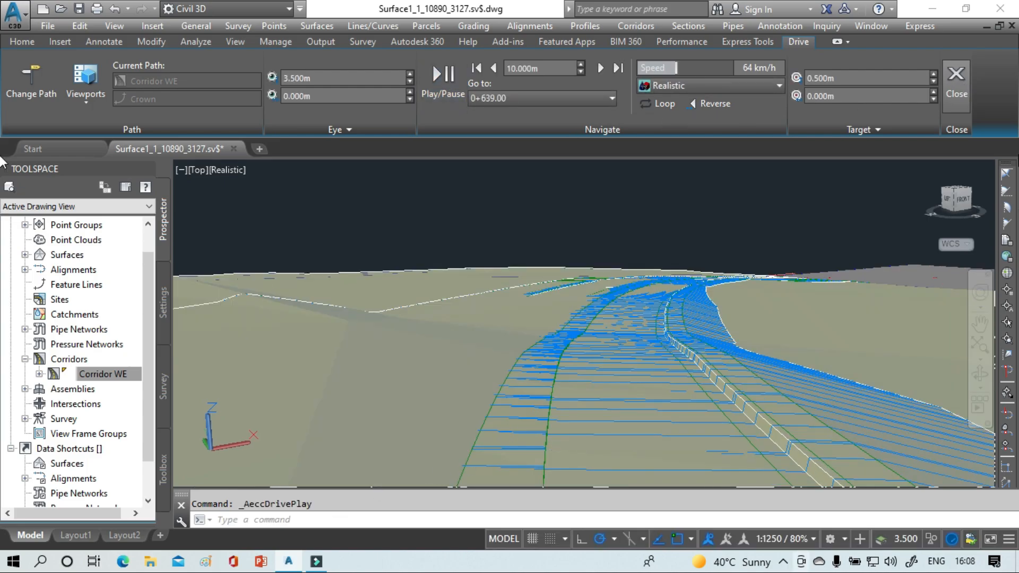
key("Escape")
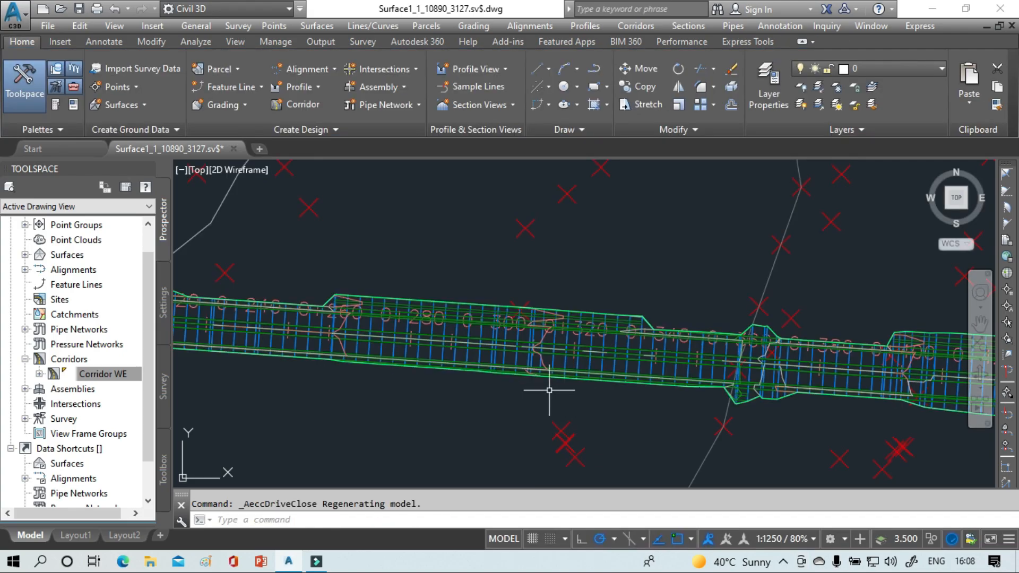
- Examine the Cut/Fill Summary table placed below the surface, including its area, cut, fill and net columns
scroll(546, 388, "down", 5)
middle_click_drag(552, 318, 558, 189)
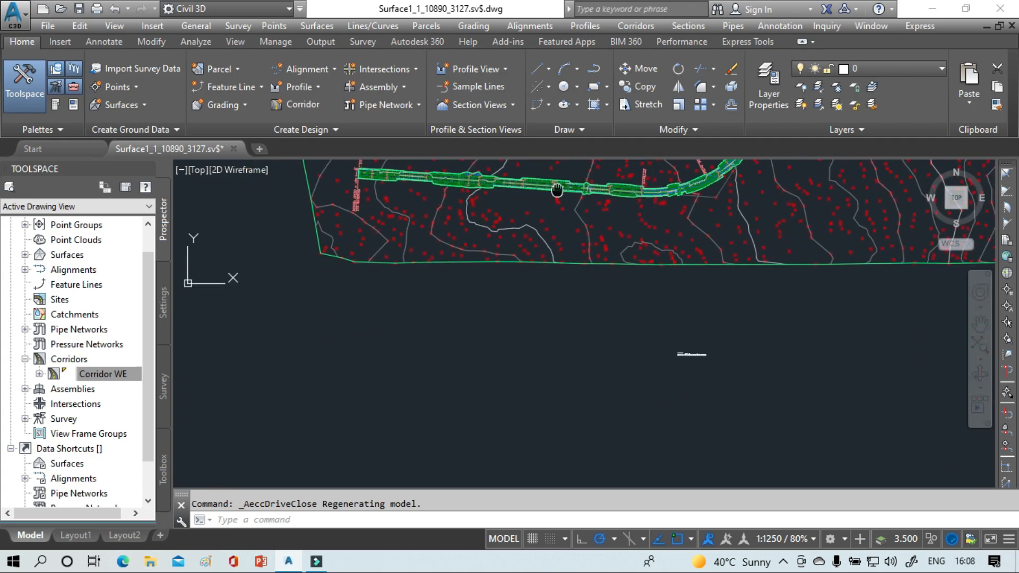
scroll(700, 343, "up", 10)
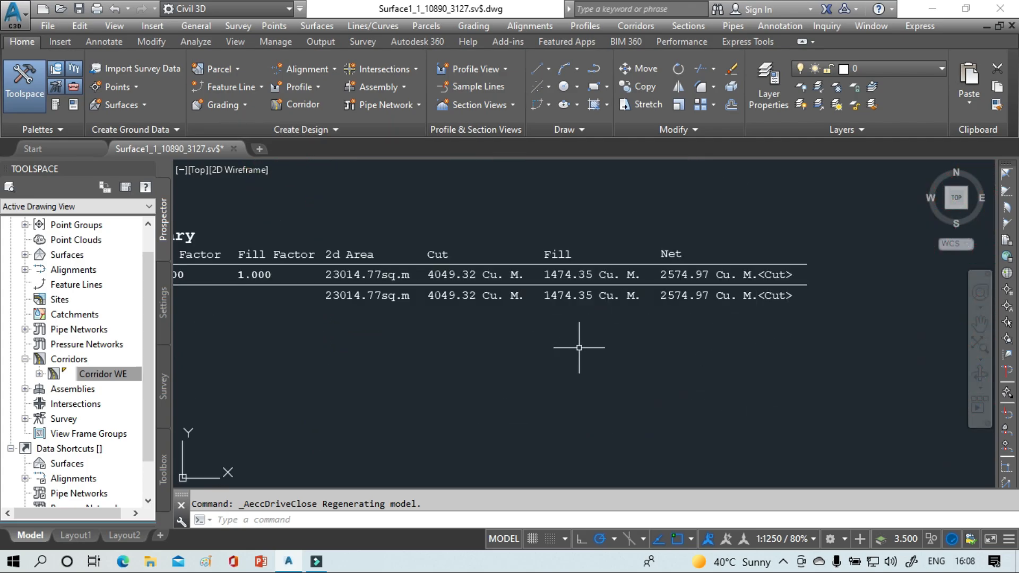
middle_click_drag(583, 344, 732, 341)
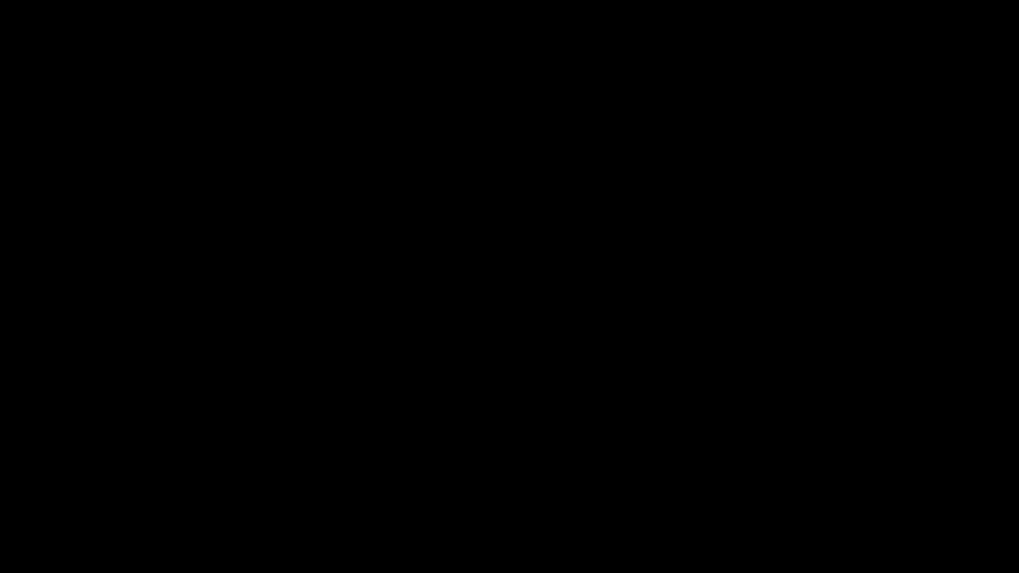